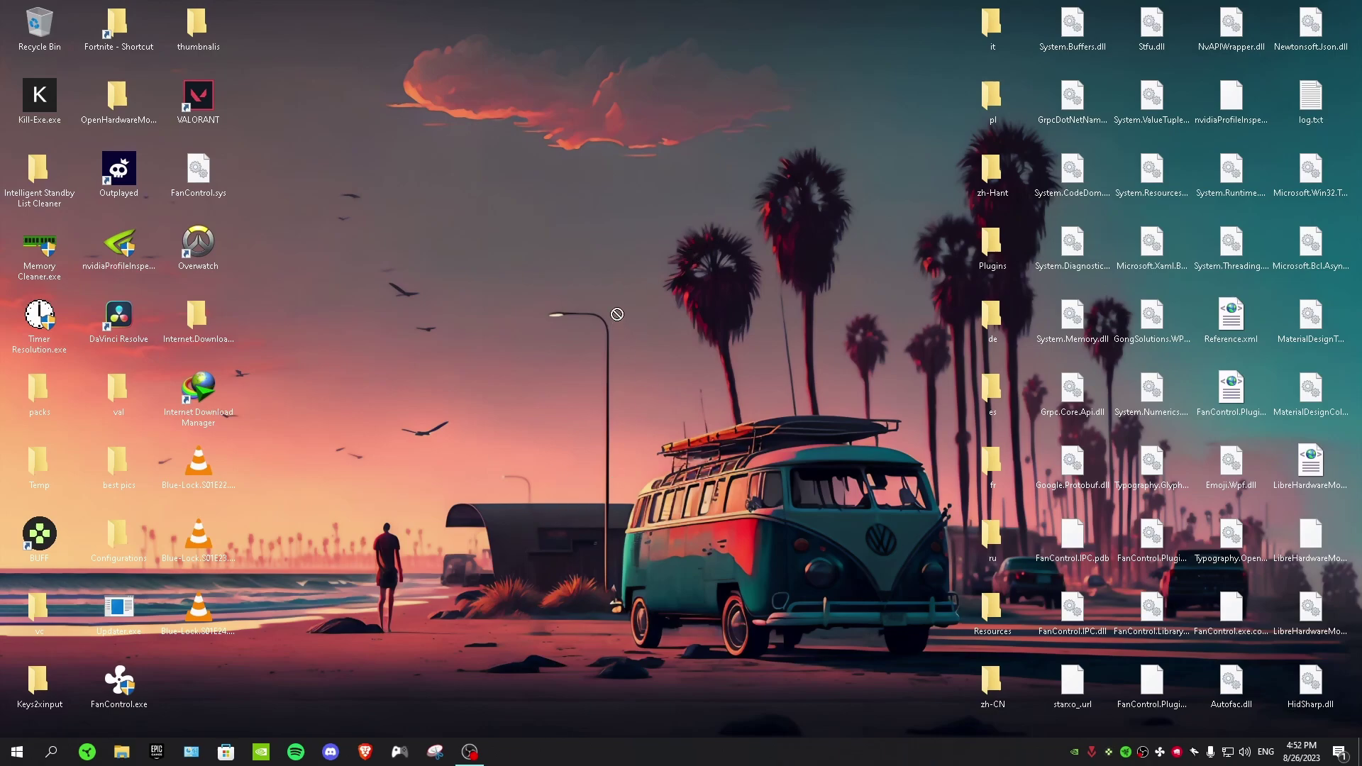
# Open NVIDIA Control Panel from the desktop menu and enable resolutions not exposed by the display
pyautogui.rightClick(663, 300)
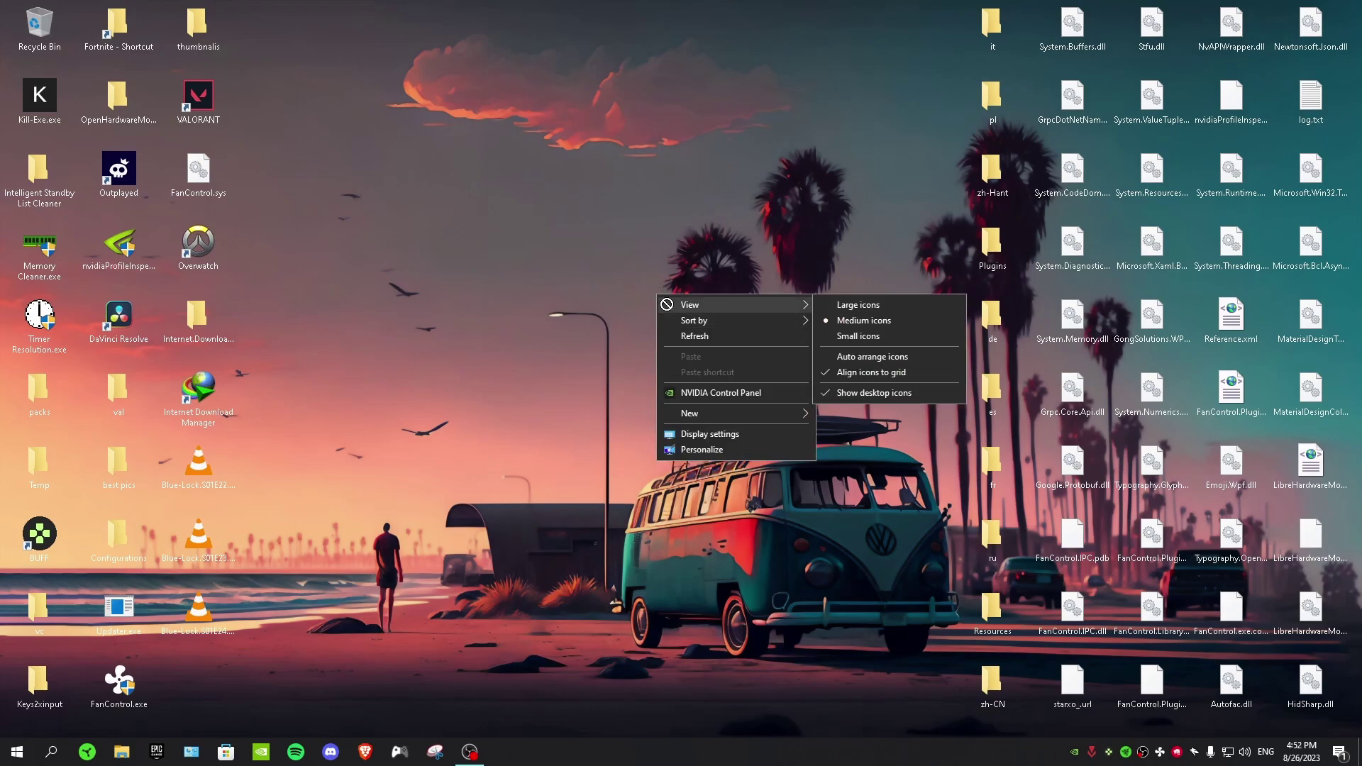
pyautogui.click(719, 392)
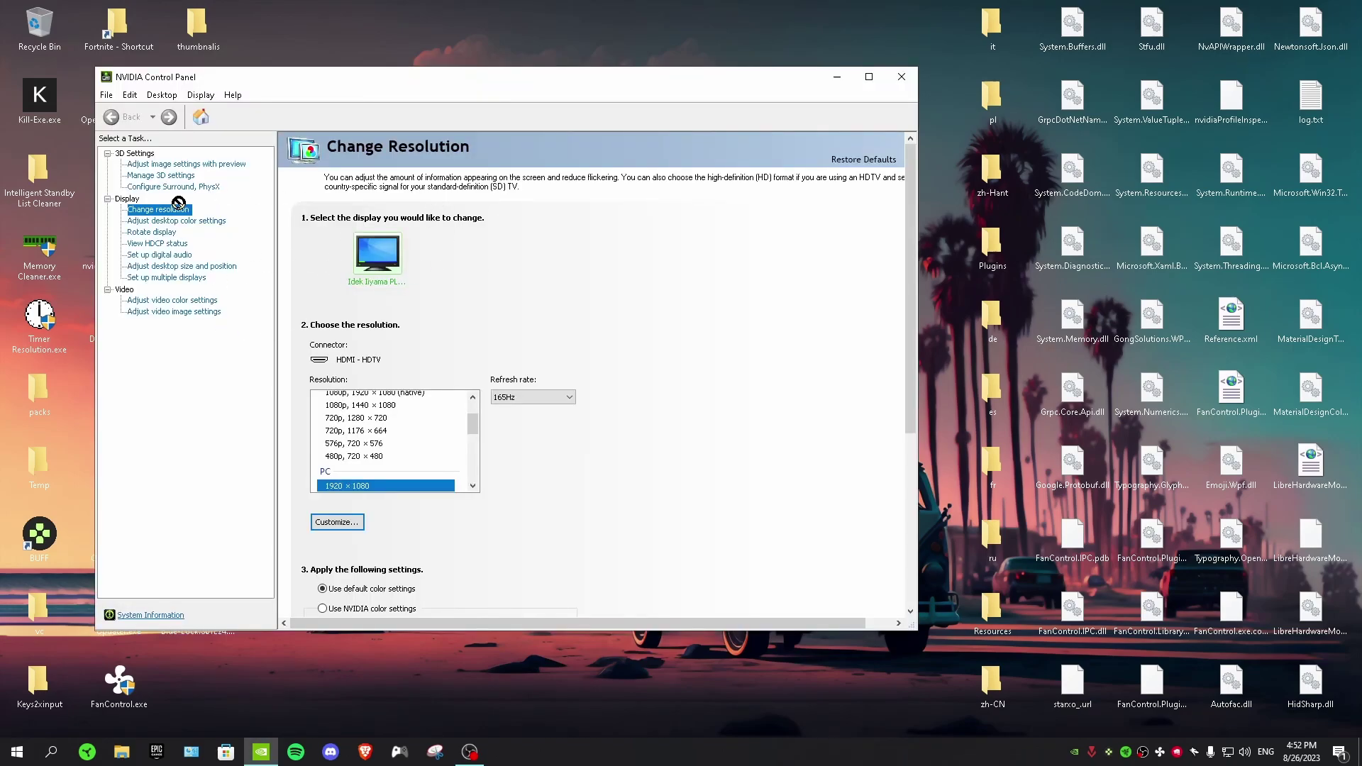
pyautogui.click(337, 522)
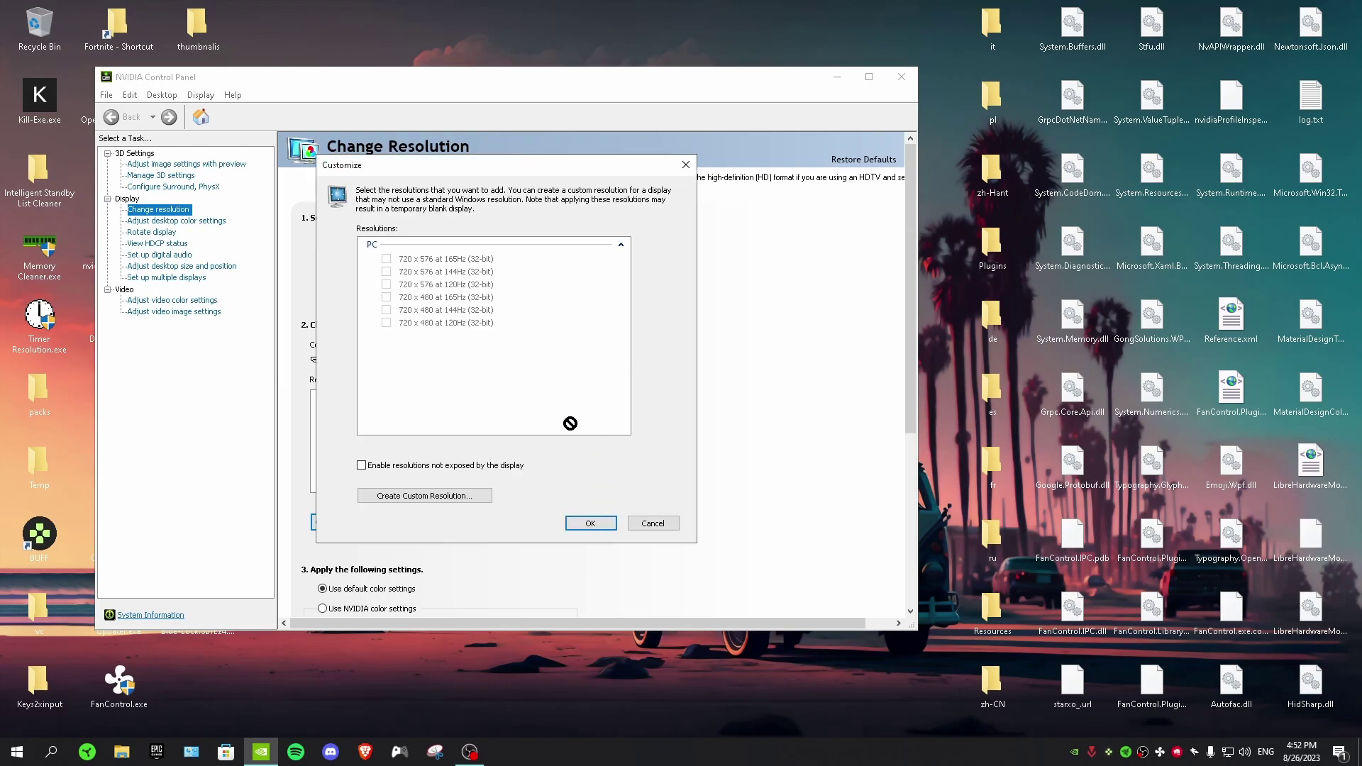
pyautogui.click(362, 466)
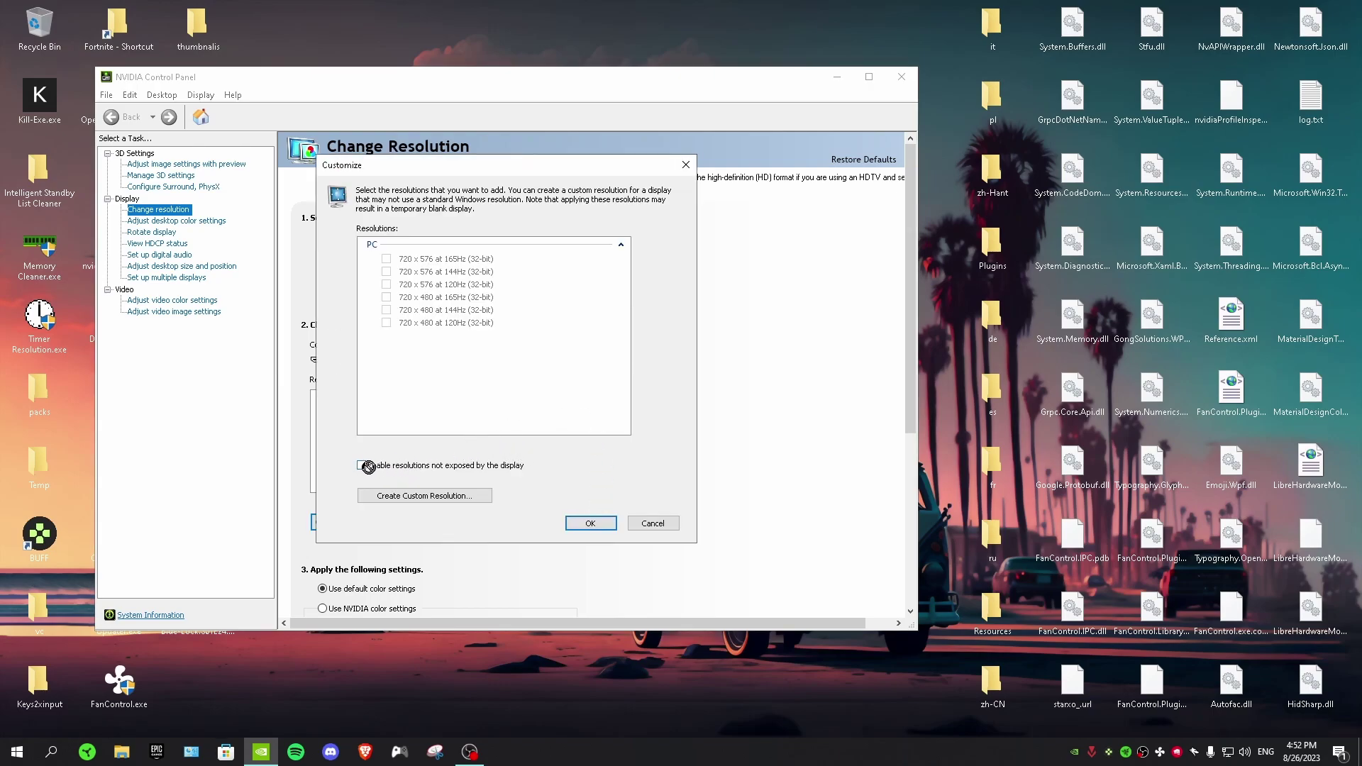
# Create a custom resolution with 1720 horizontal pixels (1720 × 1080, 165 Hz) and test it
pyautogui.click(398, 495)
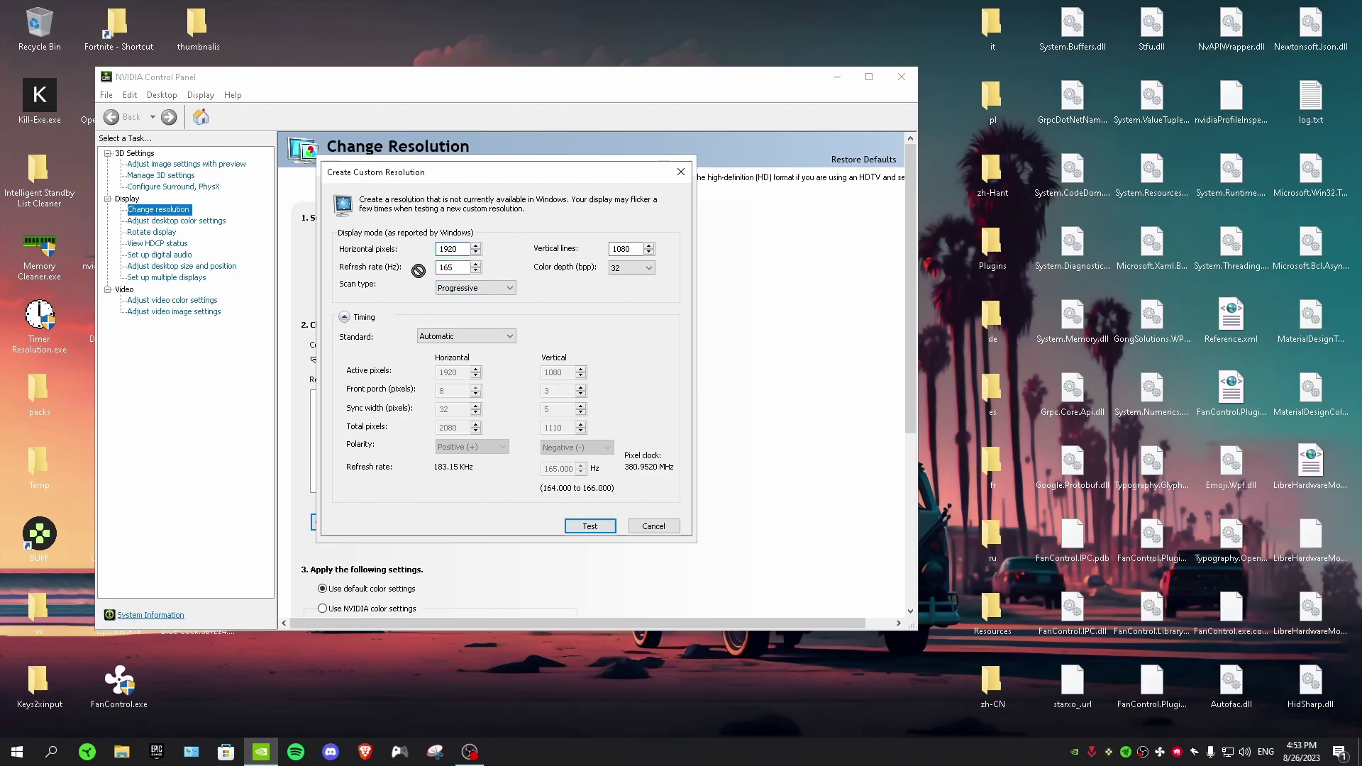
pyautogui.doubleClick(468, 250)
pyautogui.write('1')
pyautogui.click(600, 524)
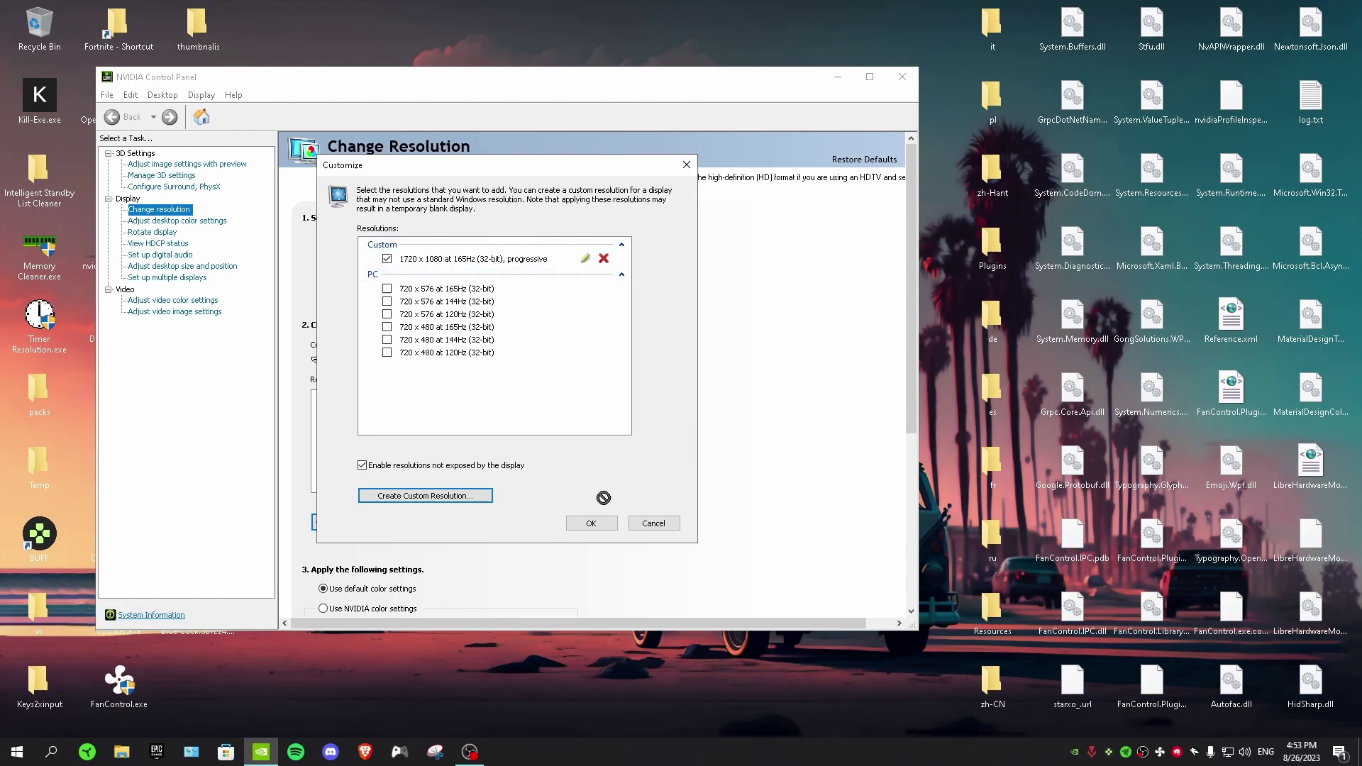
# Apply the custom 1720 × 1080 resolution, then minimise and restore NVIDIA Control Panel
pyautogui.click(592, 522)
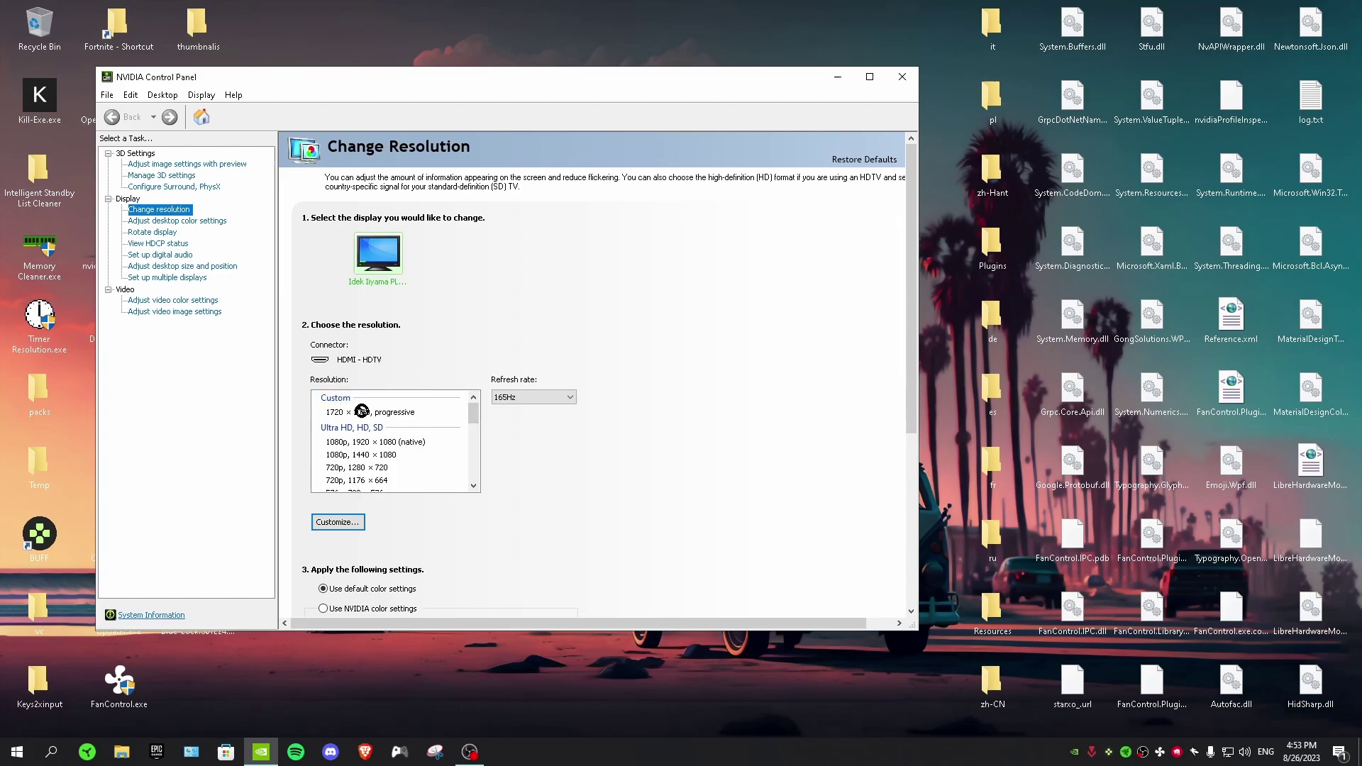
pyautogui.click(365, 411)
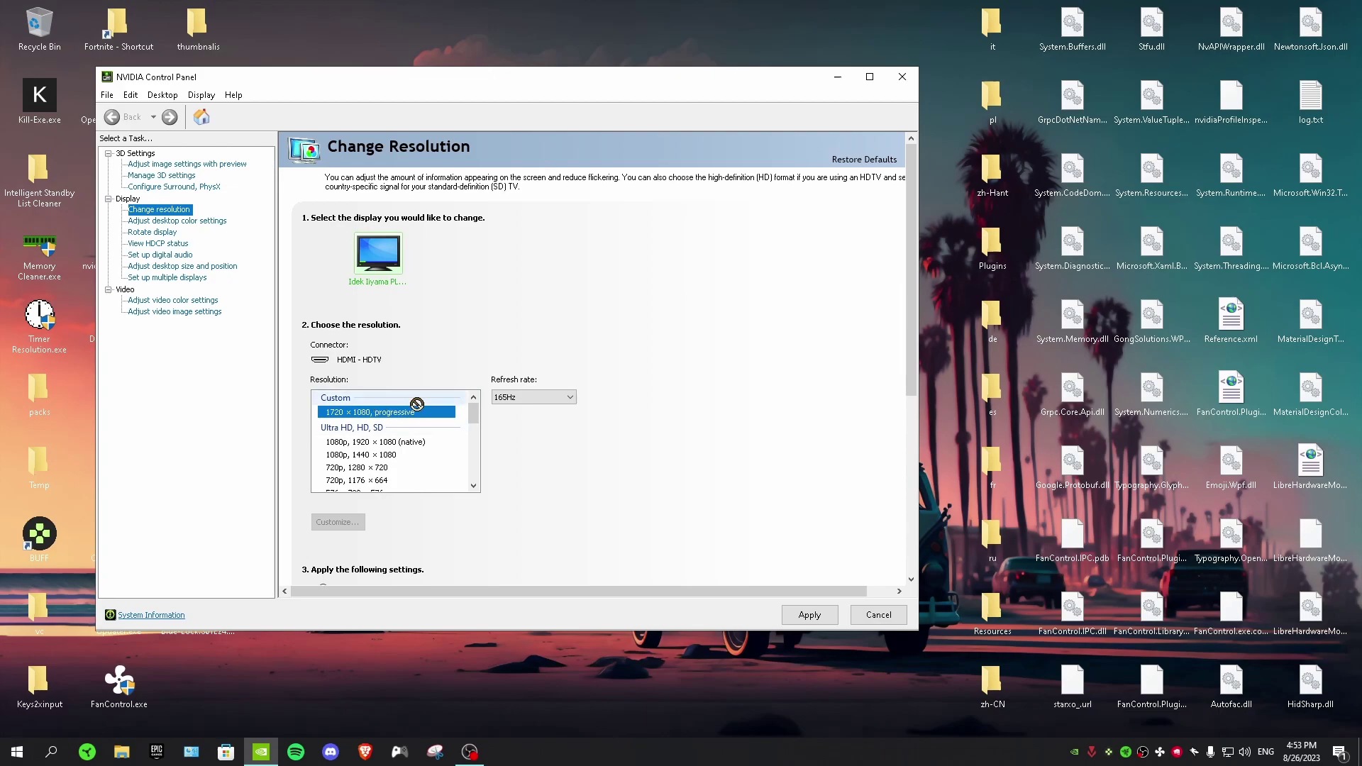
pyautogui.click(802, 616)
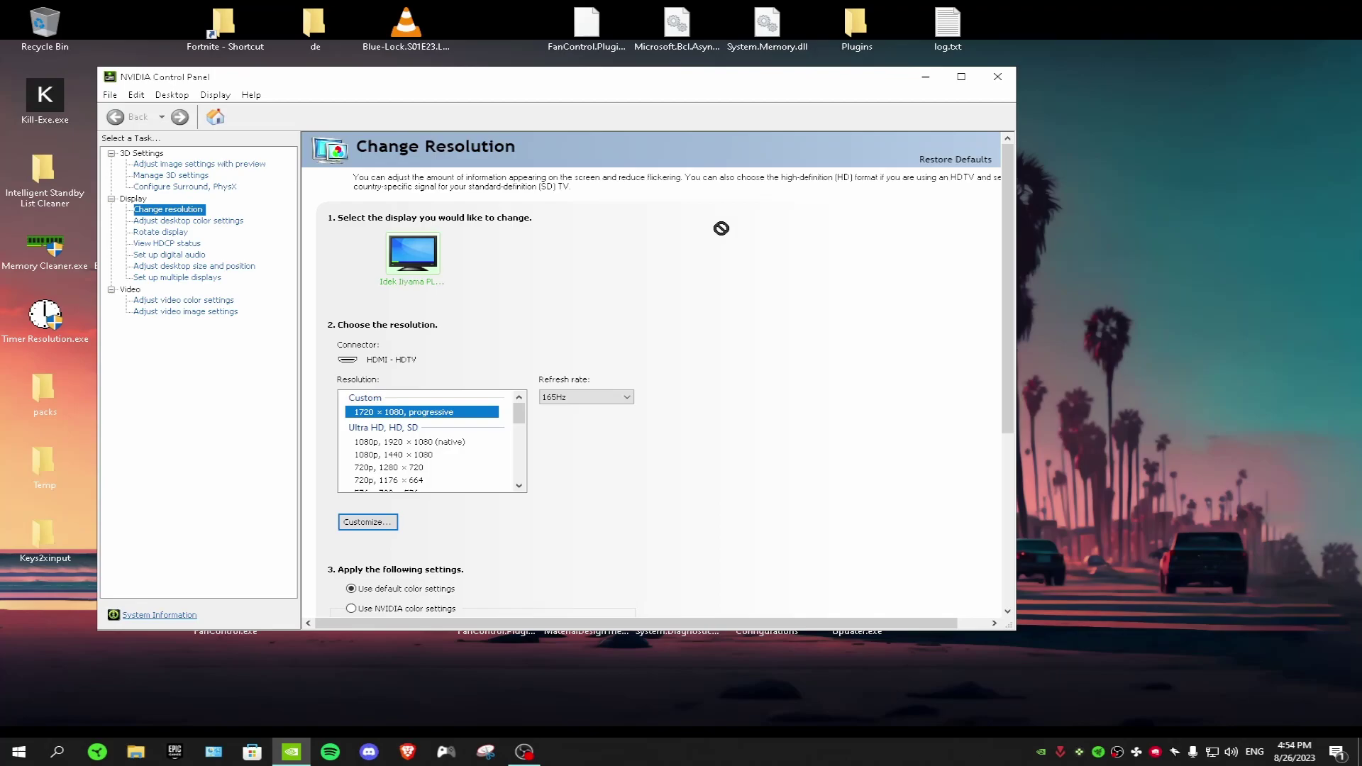
pyautogui.click(925, 77)
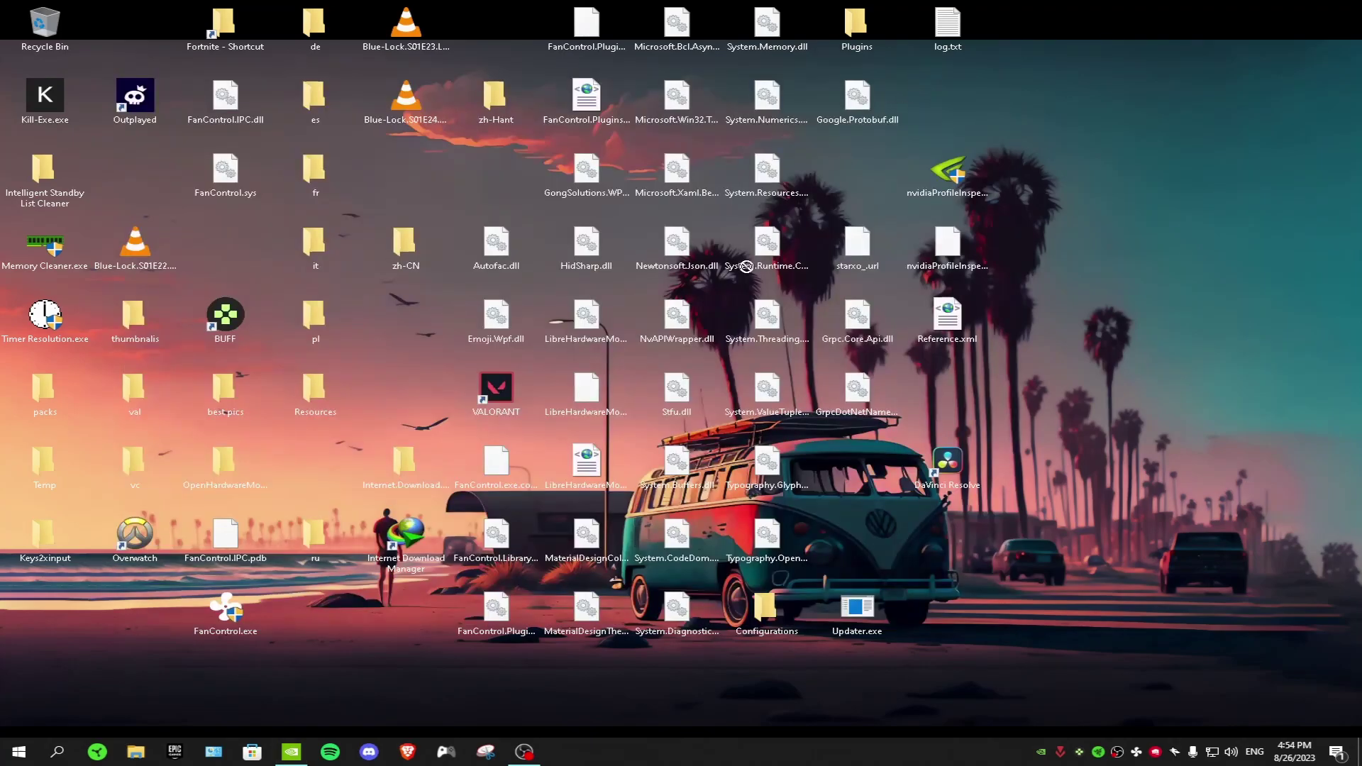
pyautogui.click(291, 751)
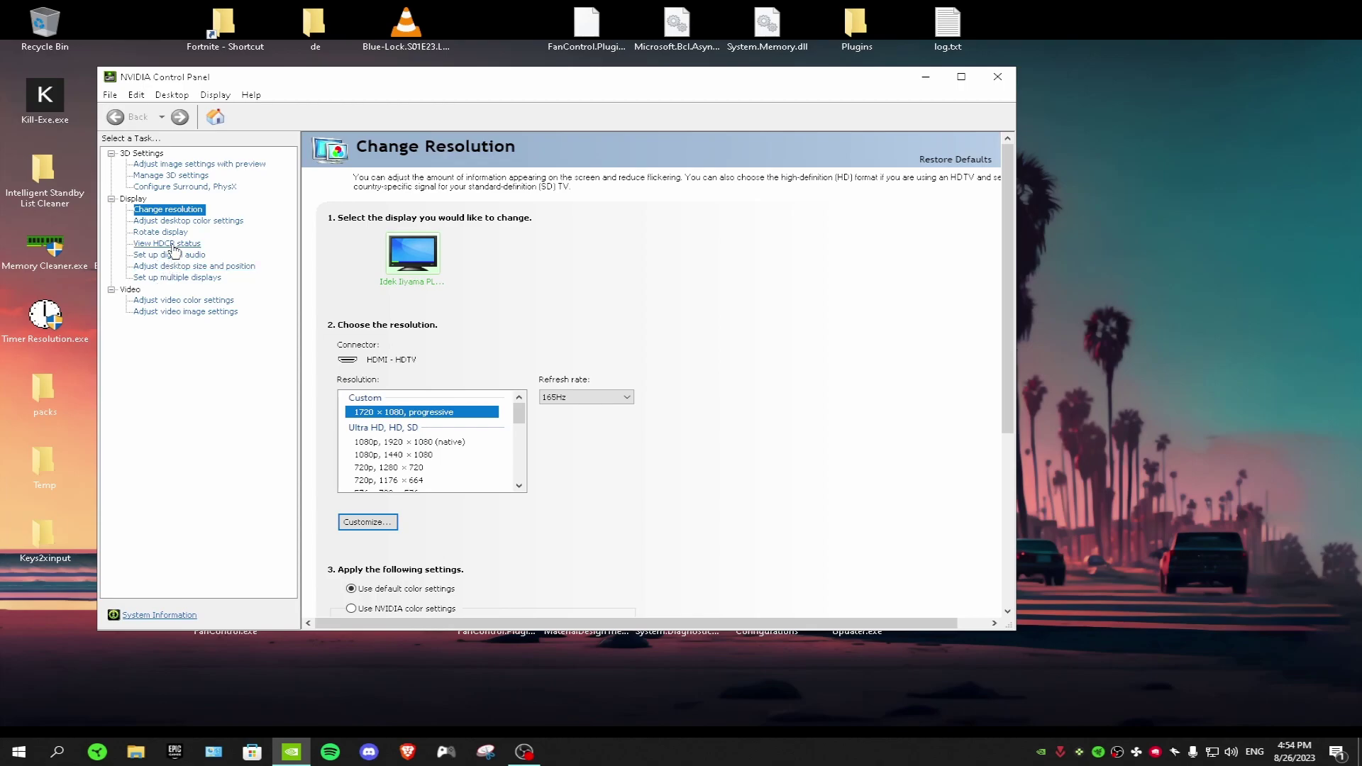
# On Adjust desktop size and position, keep Full-screen scaling and preview 1720 x 1080 (current)
pyautogui.click(236, 267)
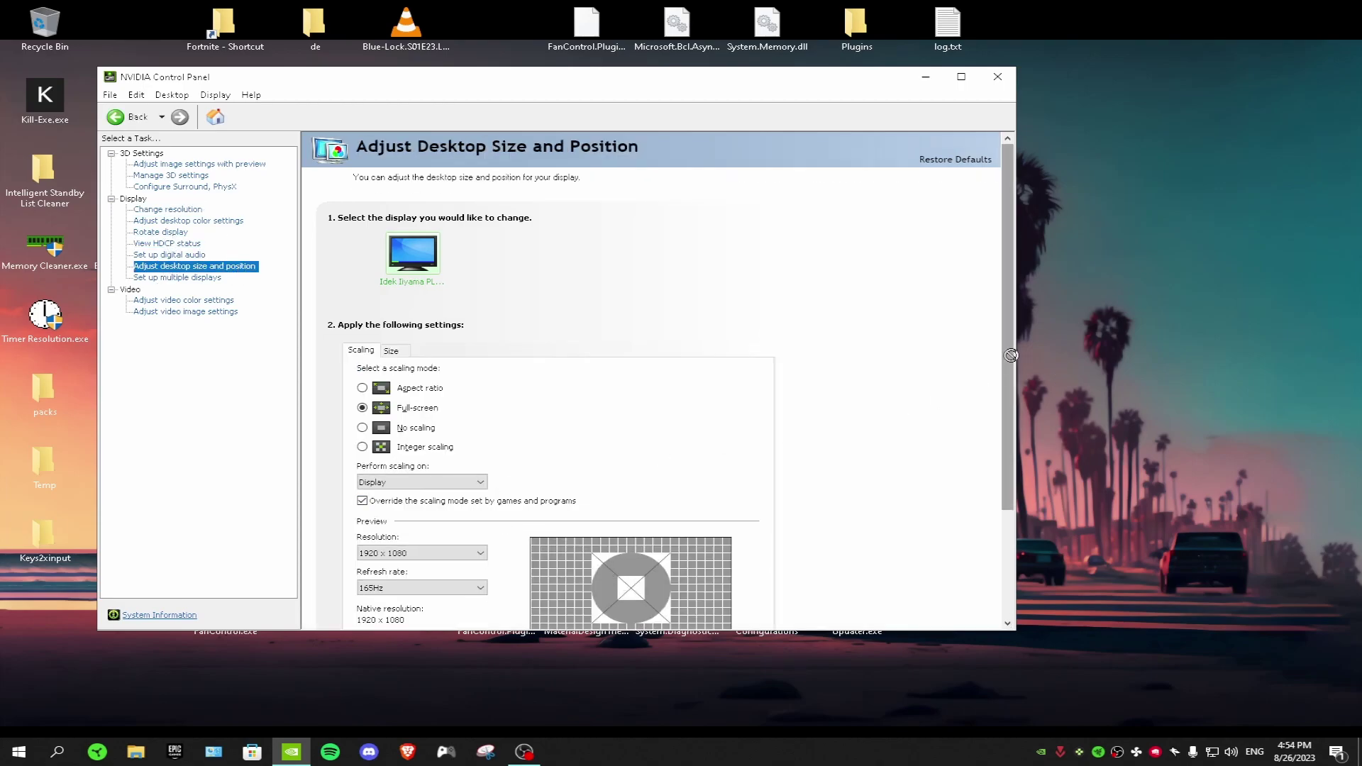
pyautogui.scroll(-2, 1003, 383)
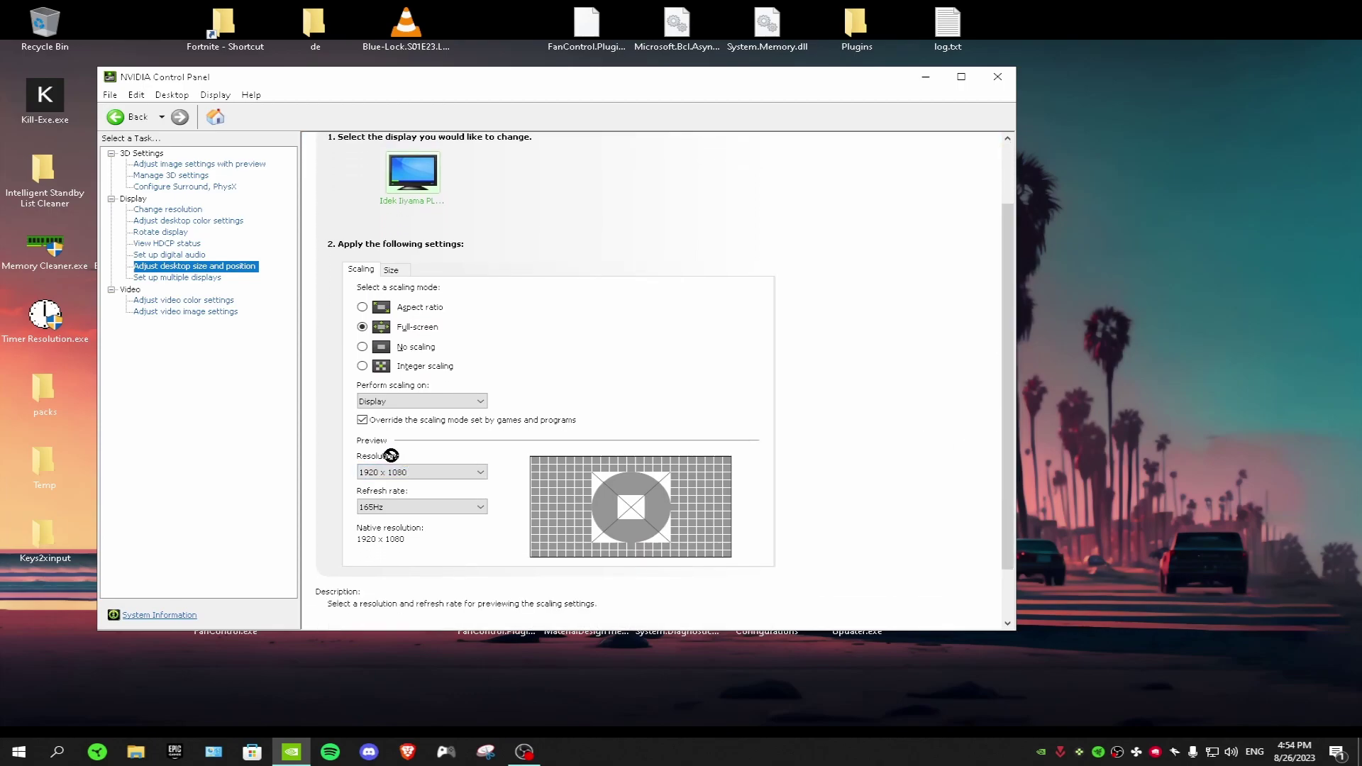
pyautogui.click(404, 473)
pyautogui.click(398, 471)
pyautogui.click(398, 472)
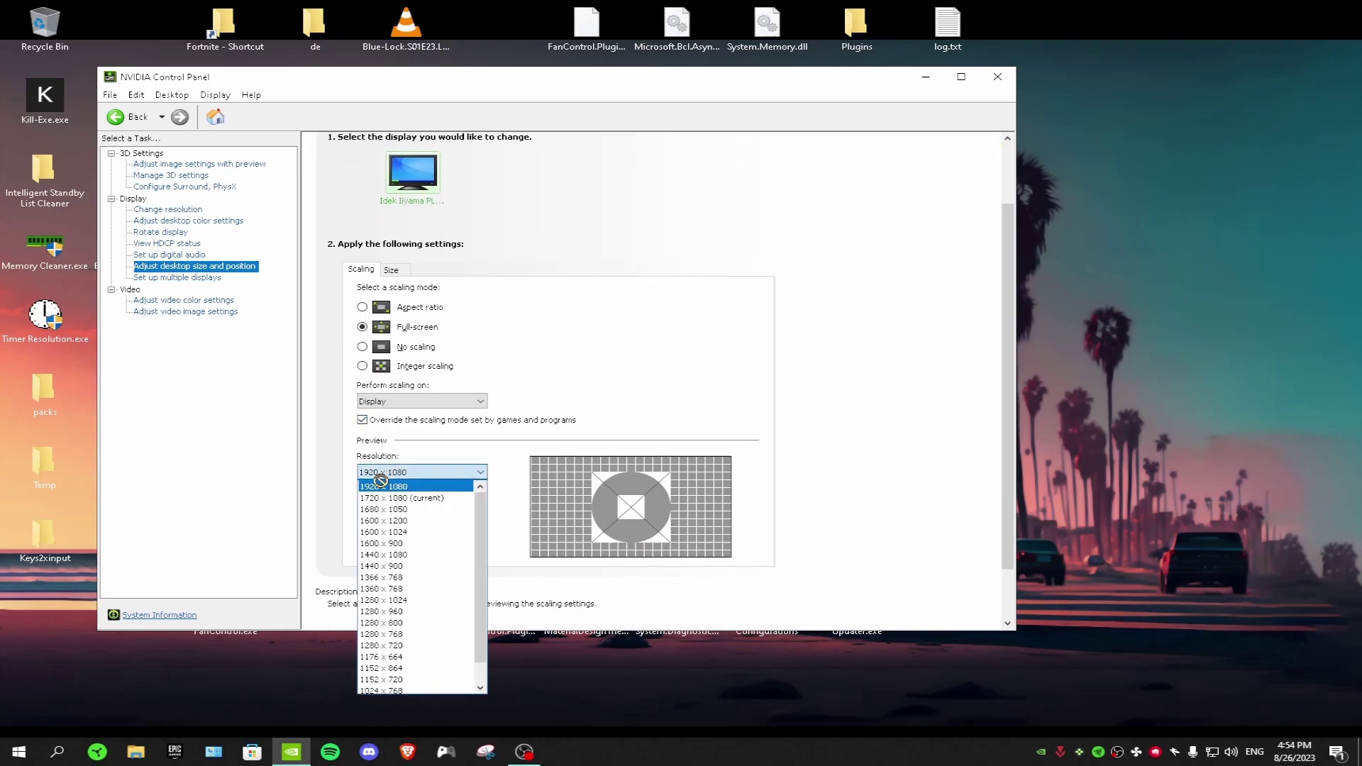
pyautogui.click(420, 500)
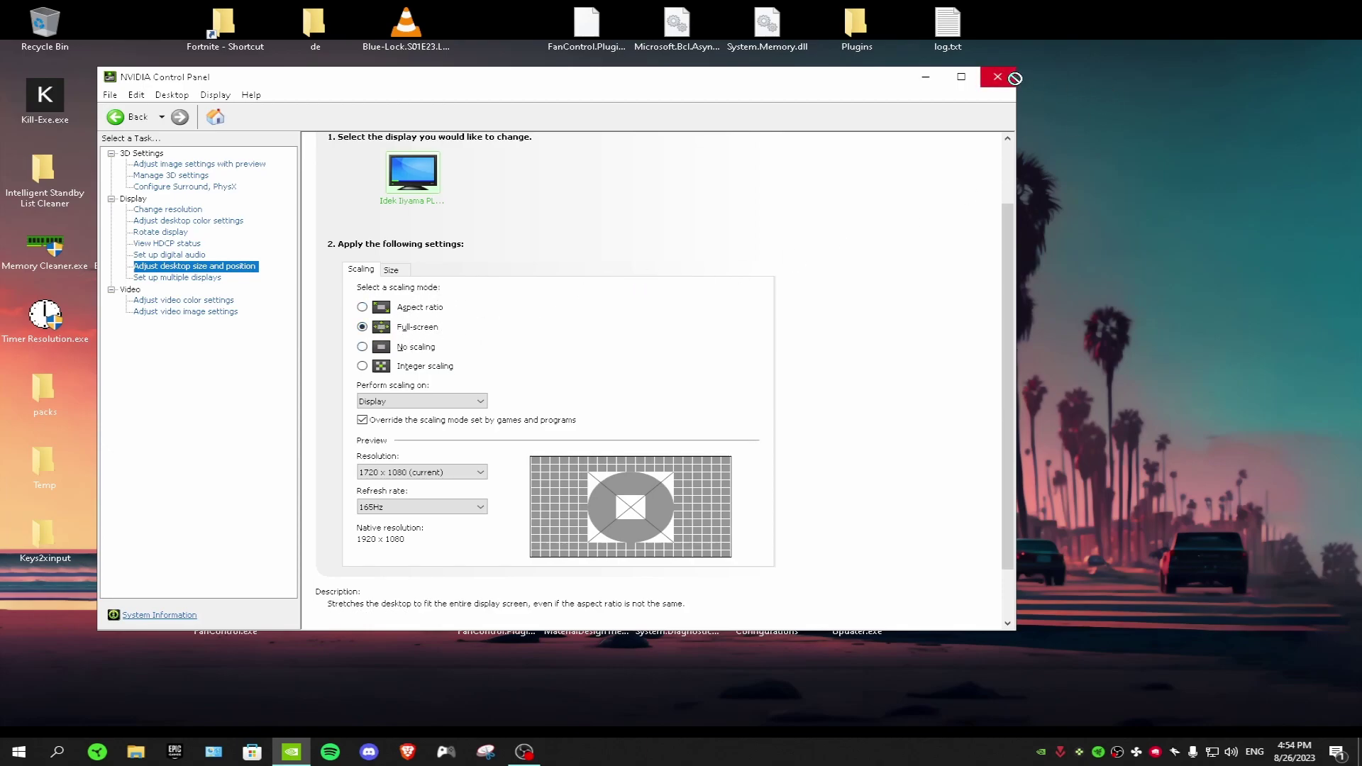
# Close NVIDIA Control Panel and enter %LOCALAPPDATA% in the Run dialog
pyautogui.click(999, 85)
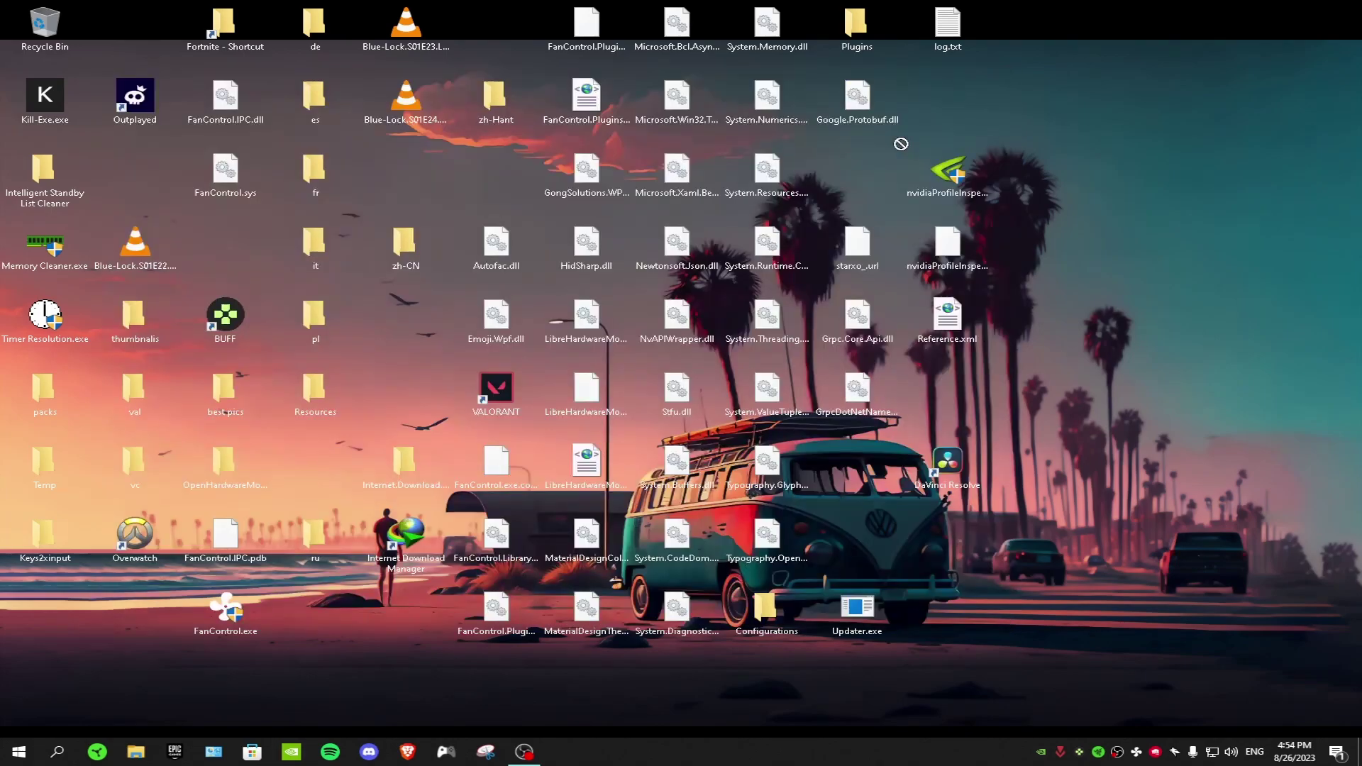
pyautogui.press('super+r')
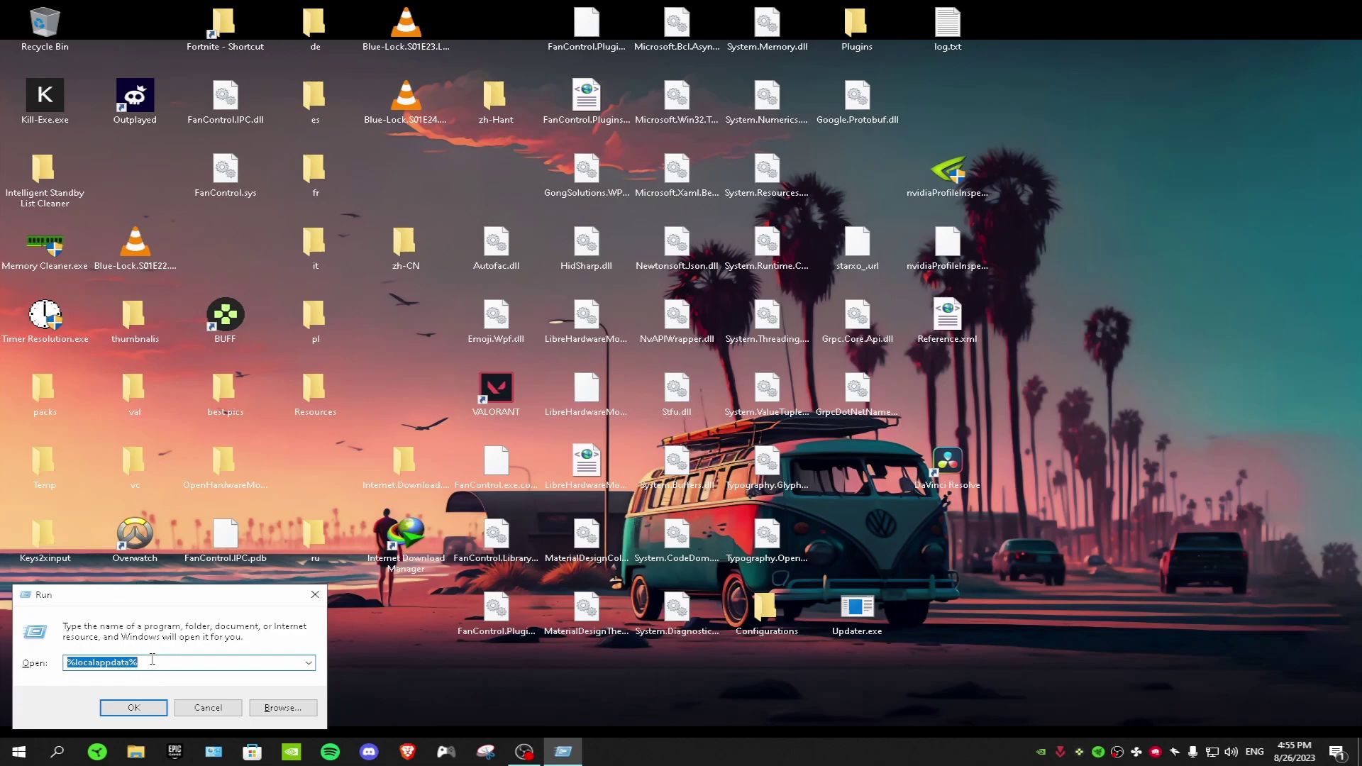
pyautogui.press('BackSpace')
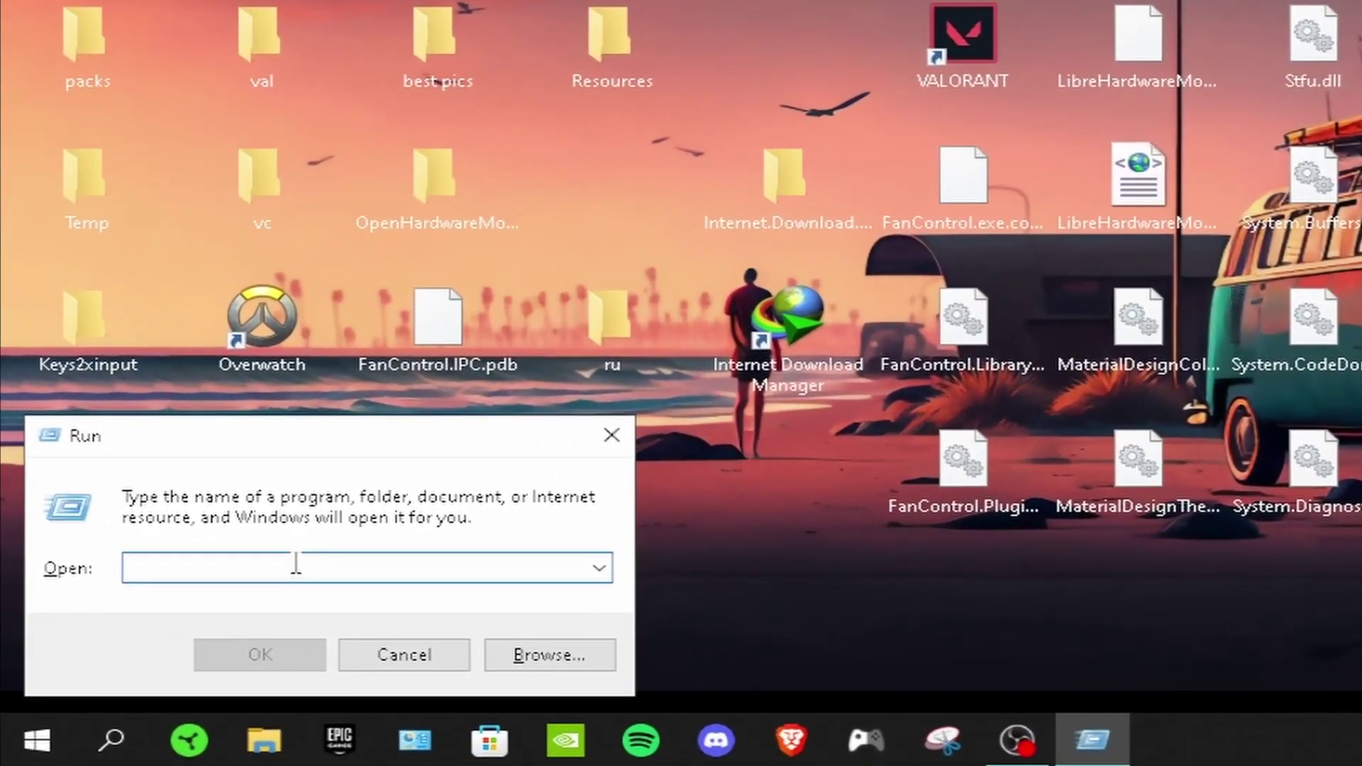
pyautogui.write('%LOCAL')
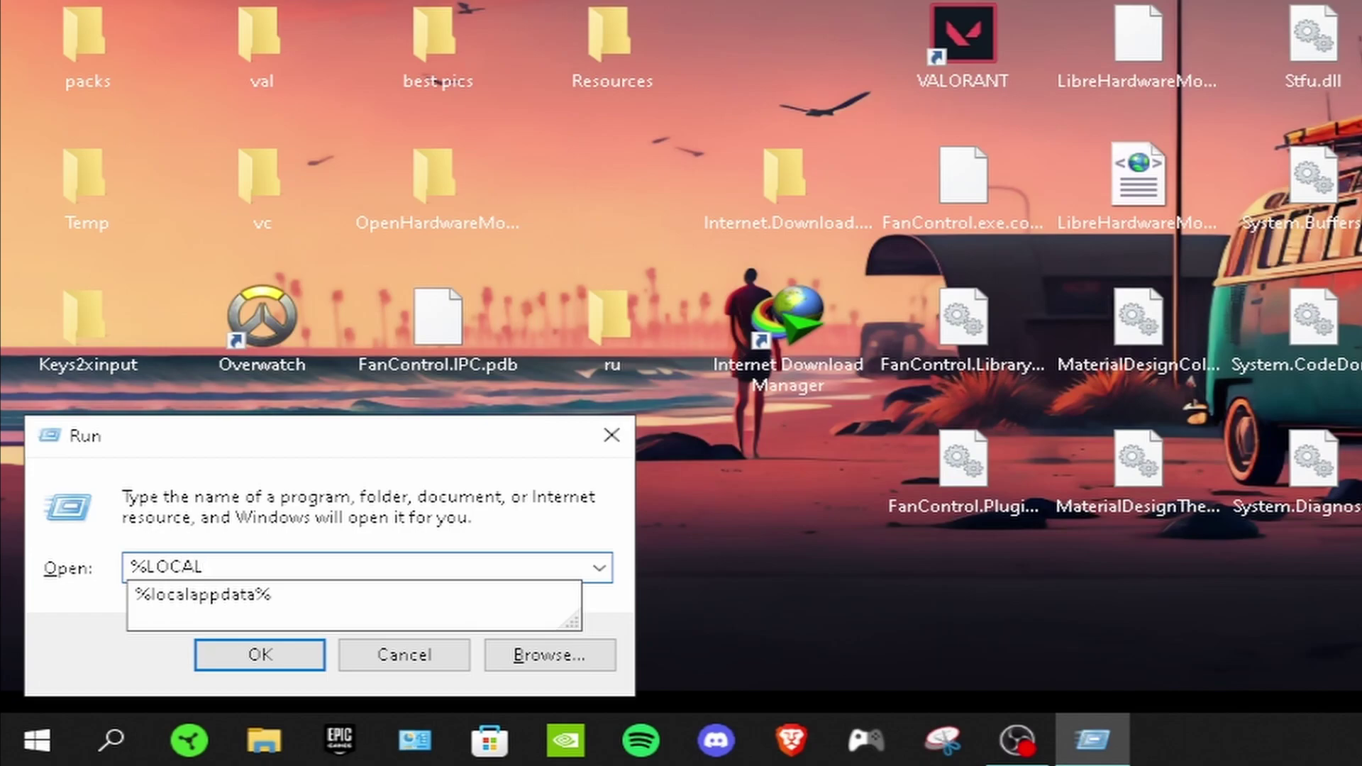
pyautogui.write('APPDATA%')
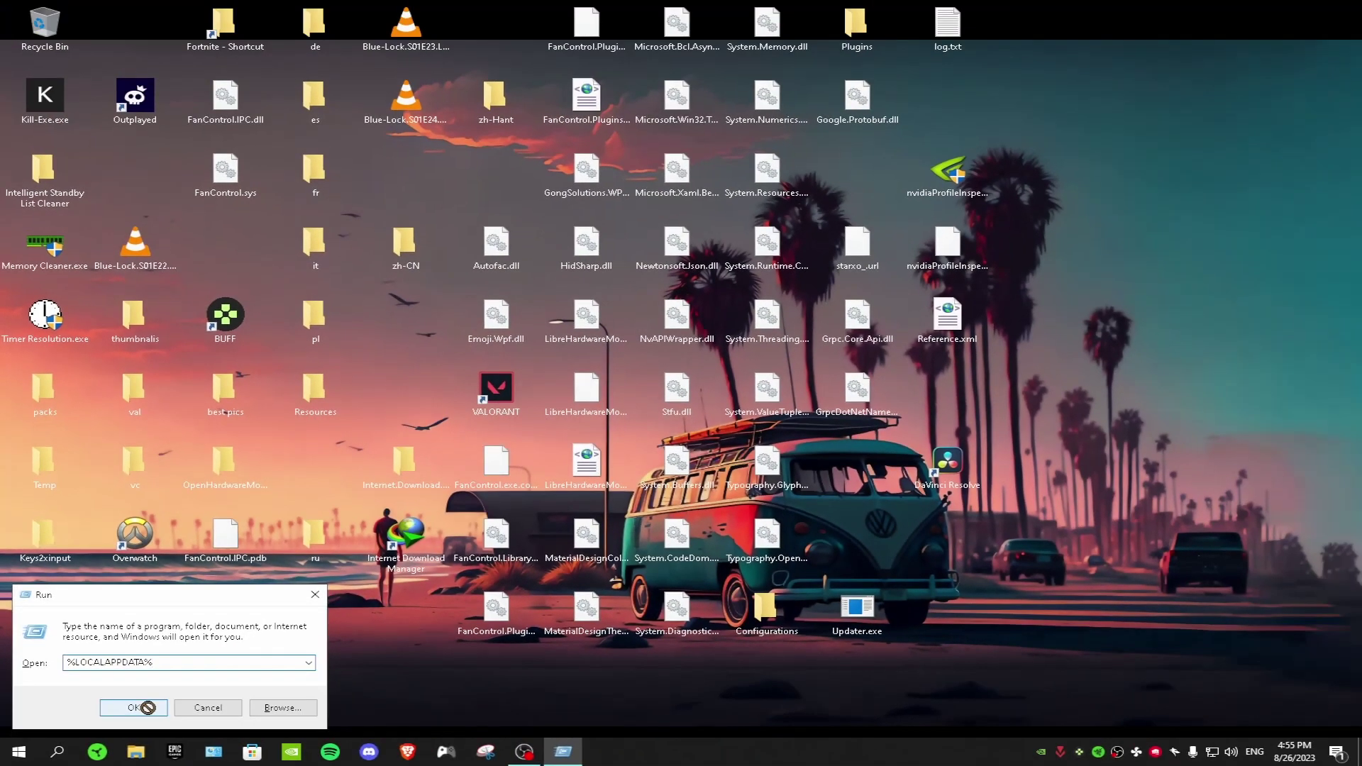
# Browse from AppData Local into FortniteGame\Saved\Config\WindowsClient
pyautogui.click(259, 654)
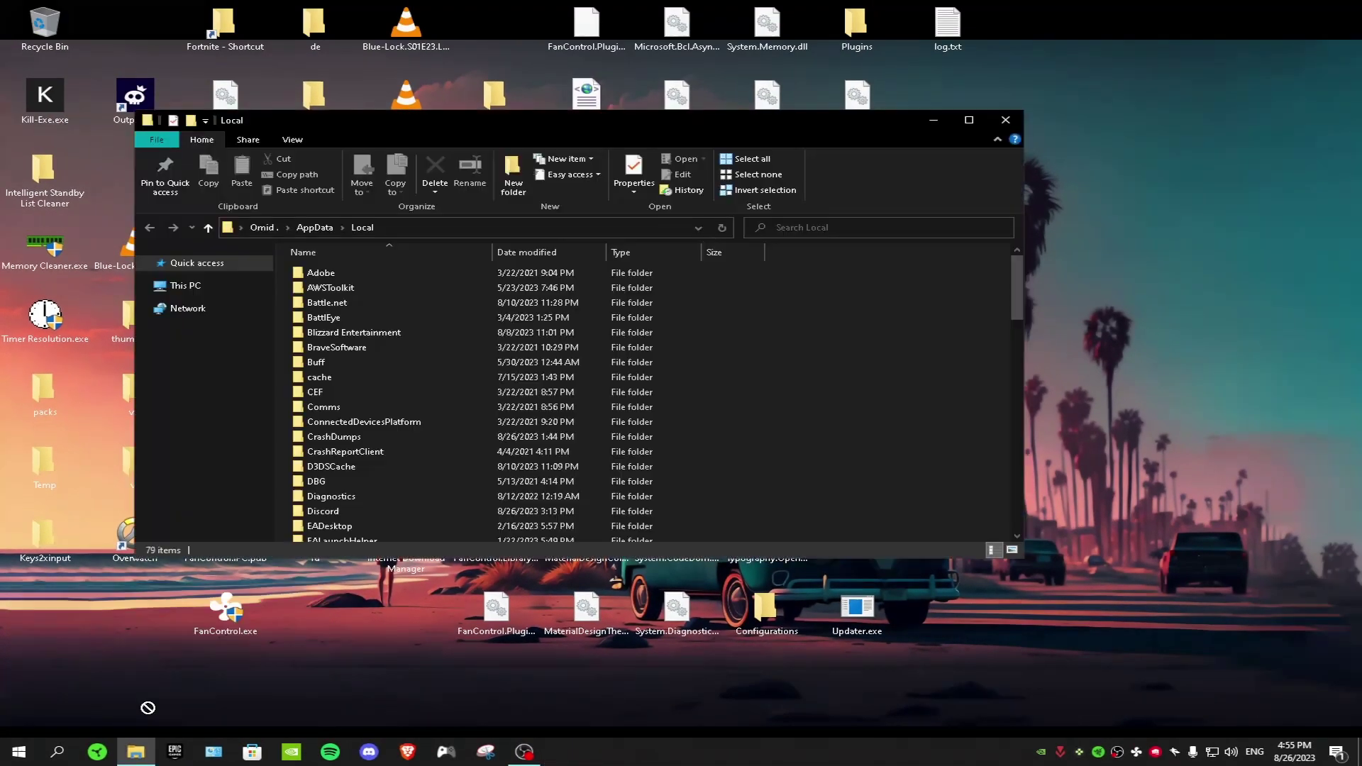
pyautogui.scroll(-3, 375, 381)
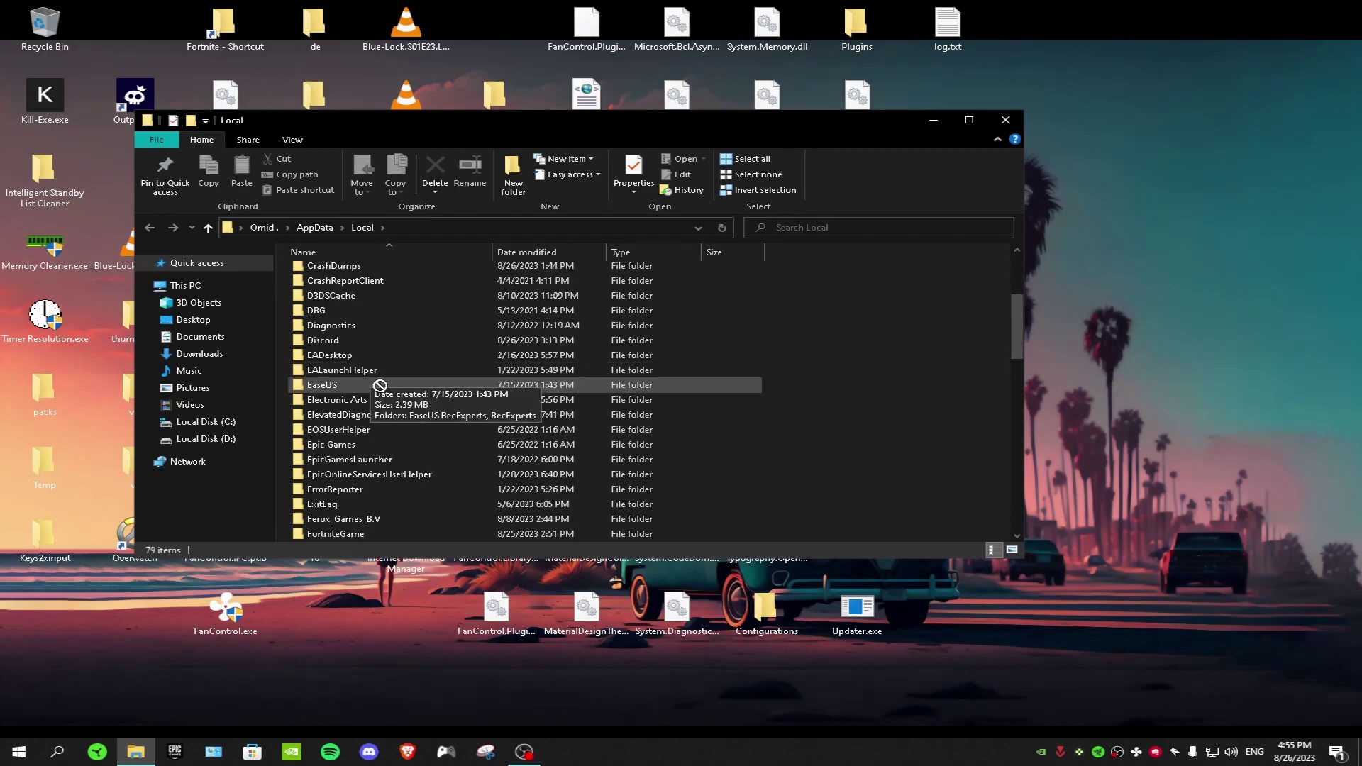
pyautogui.scroll(-3, 379, 395)
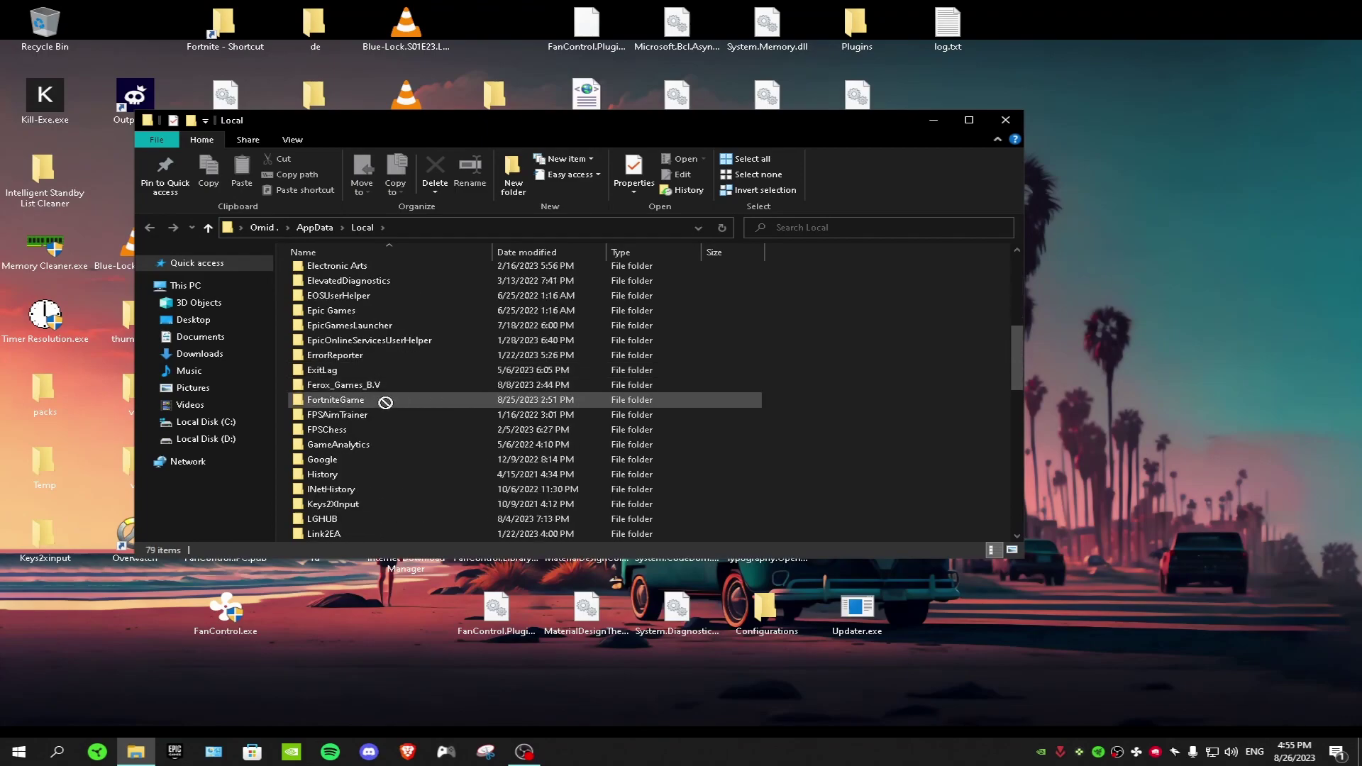
pyautogui.click(358, 402)
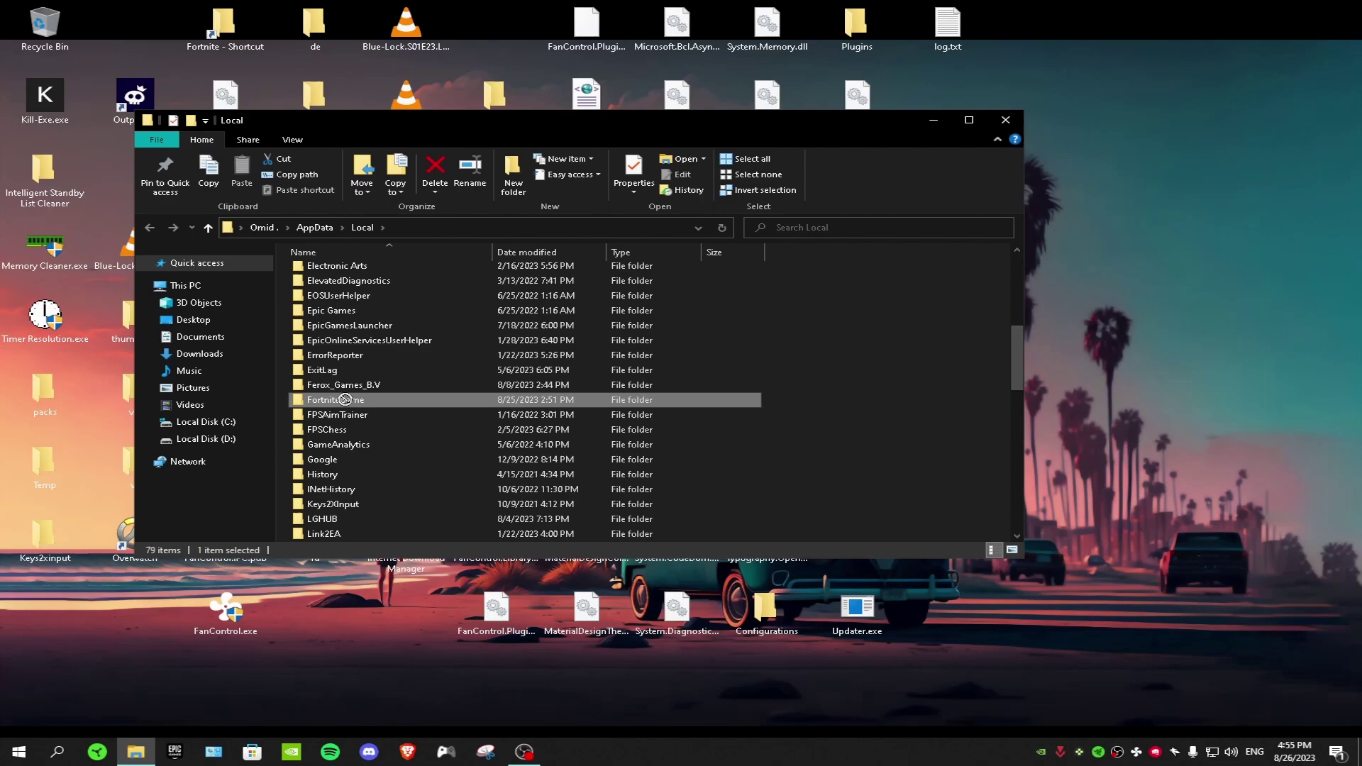
pyautogui.doubleClick(345, 399)
pyautogui.doubleClick(346, 273)
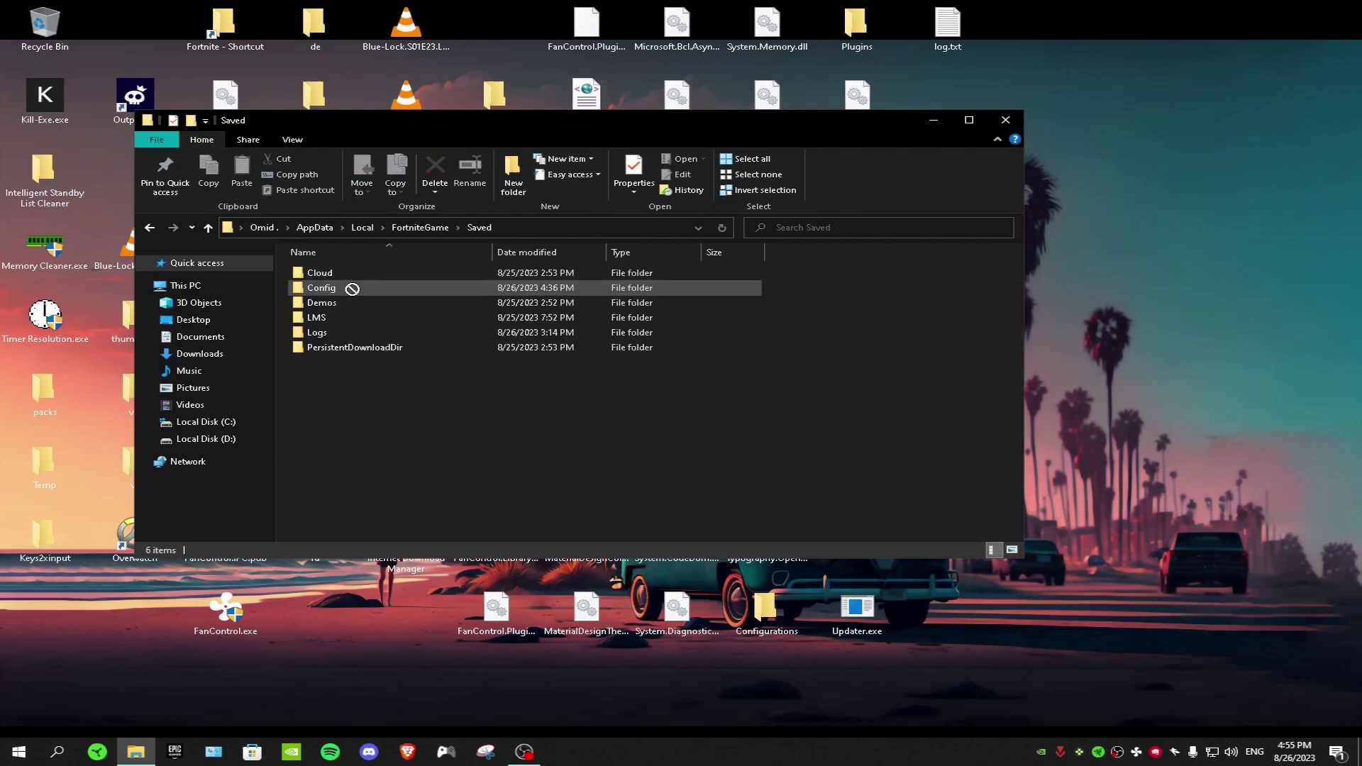
pyautogui.click(353, 289)
pyautogui.doubleClick(353, 289)
pyautogui.doubleClick(364, 287)
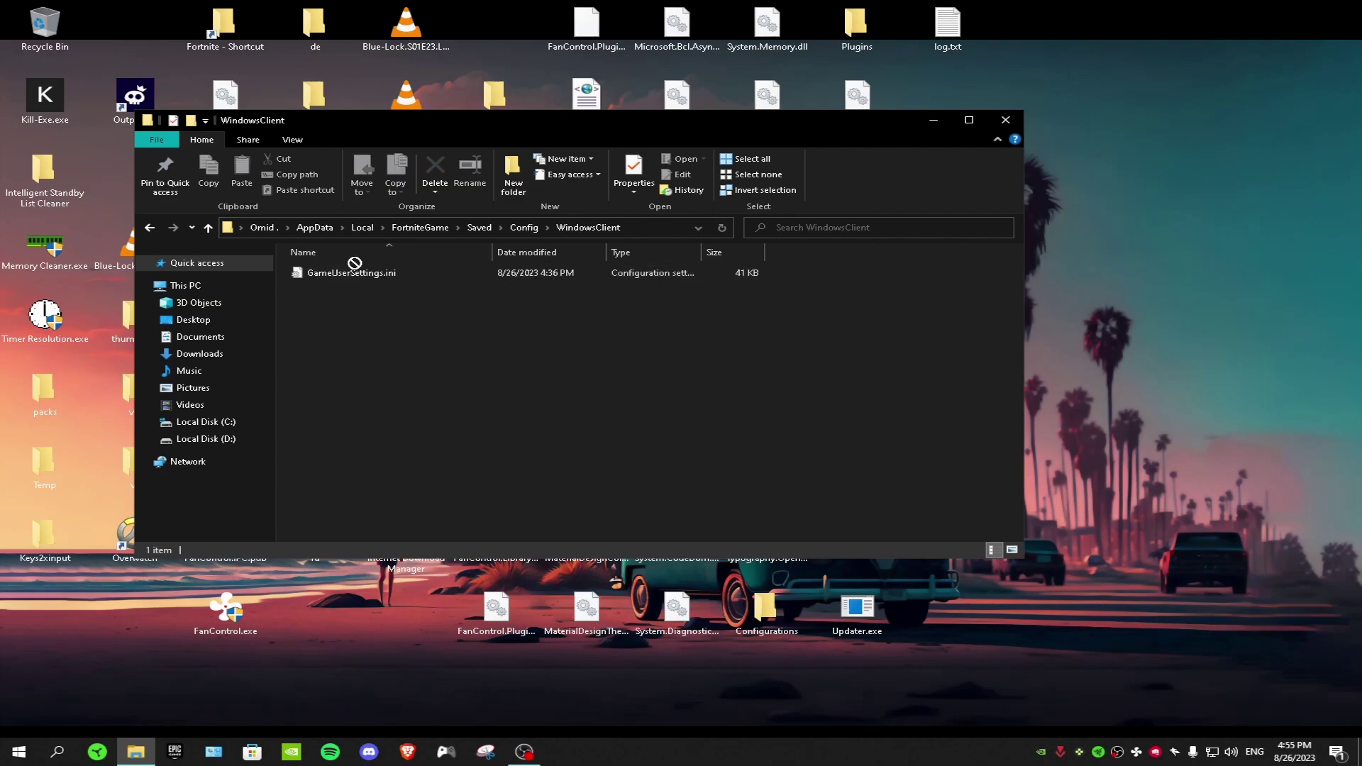
# Make GameUserSettings.ini read-only through its Properties and apply the change
pyautogui.rightClick(360, 270)
pyautogui.click(399, 600)
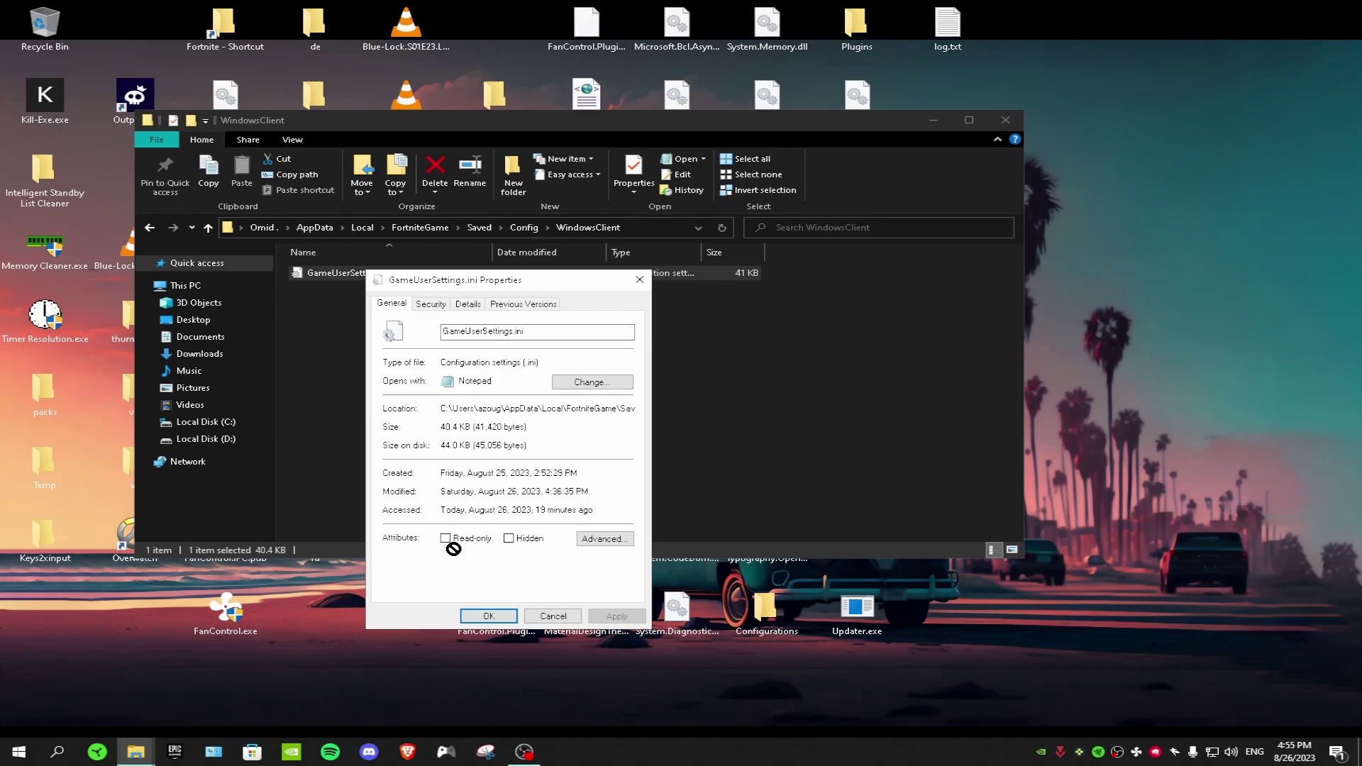
pyautogui.click(445, 537)
pyautogui.click(616, 616)
pyautogui.click(489, 615)
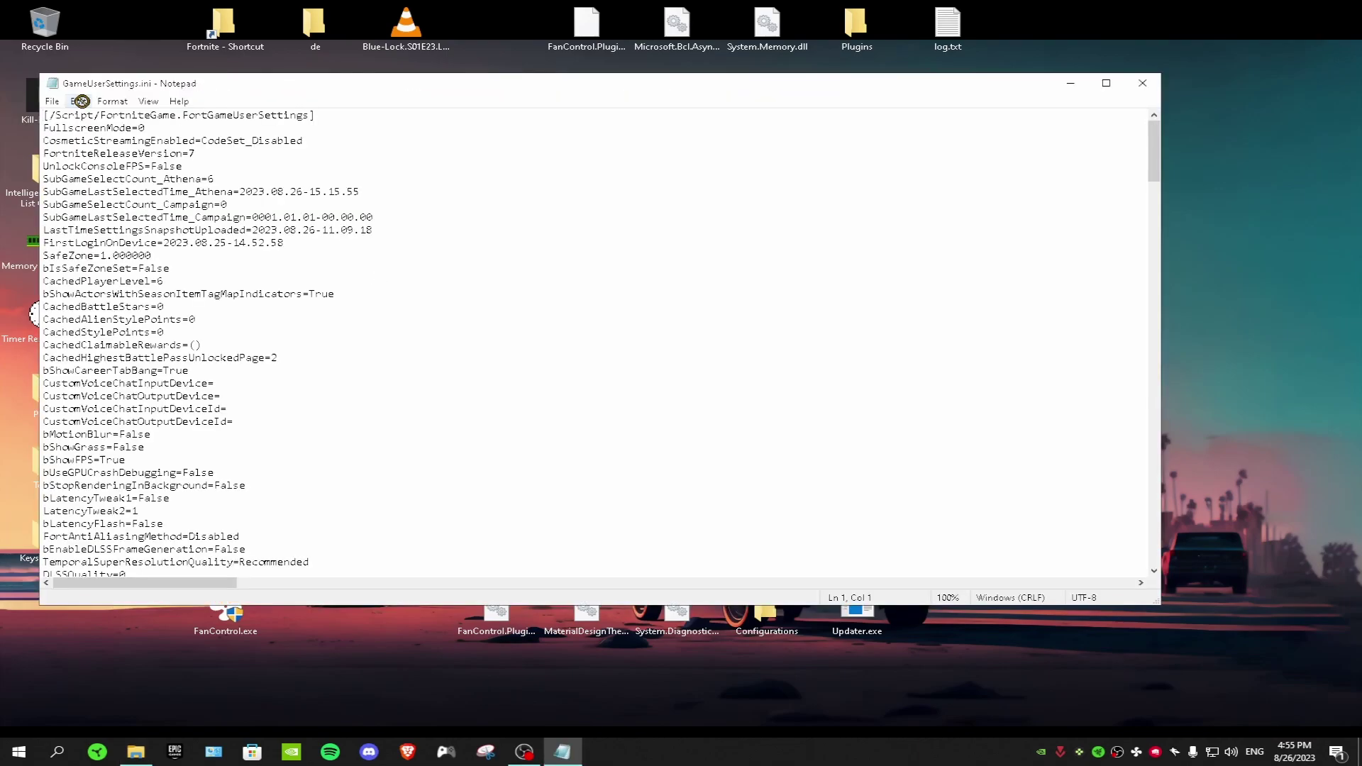
# Replace every 1920 with 1720 in GameUserSettings.ini using Find and Replace
pyautogui.click(80, 101)
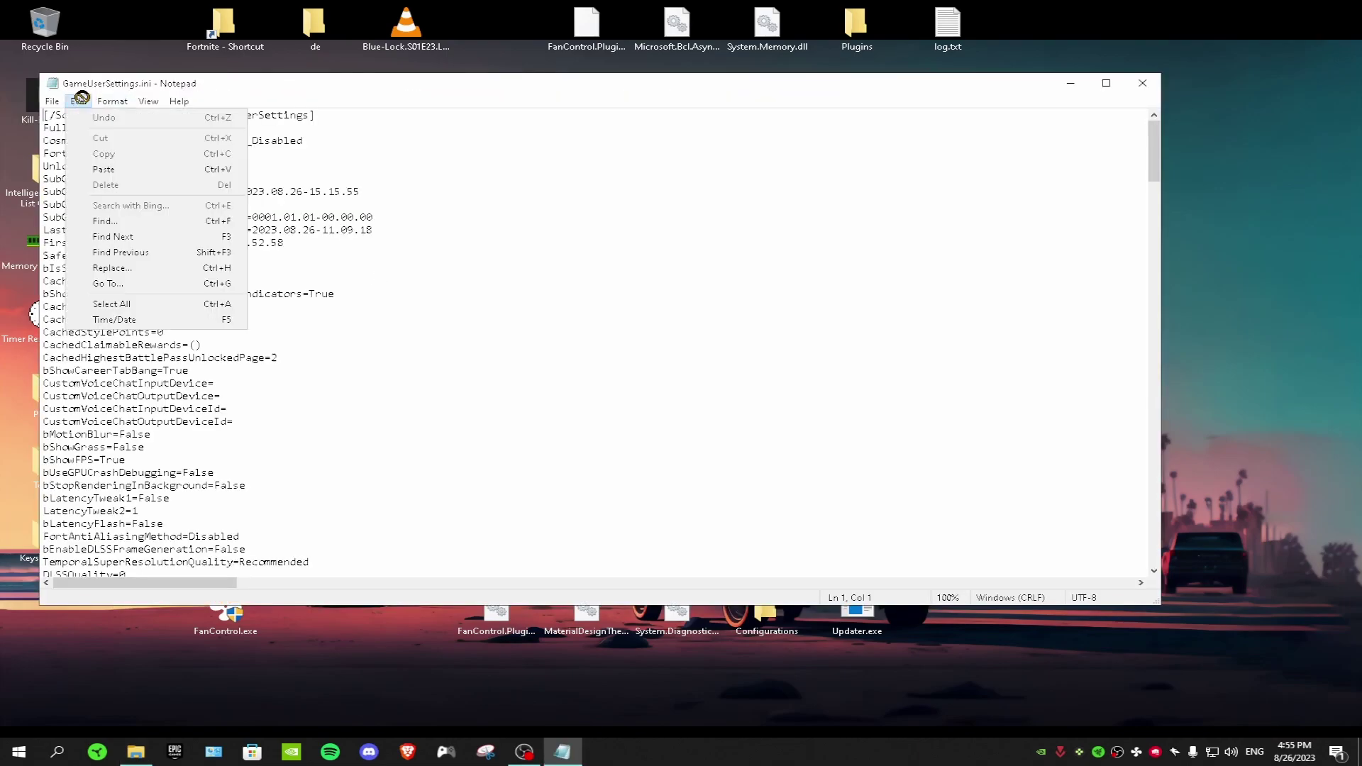
pyautogui.click(154, 268)
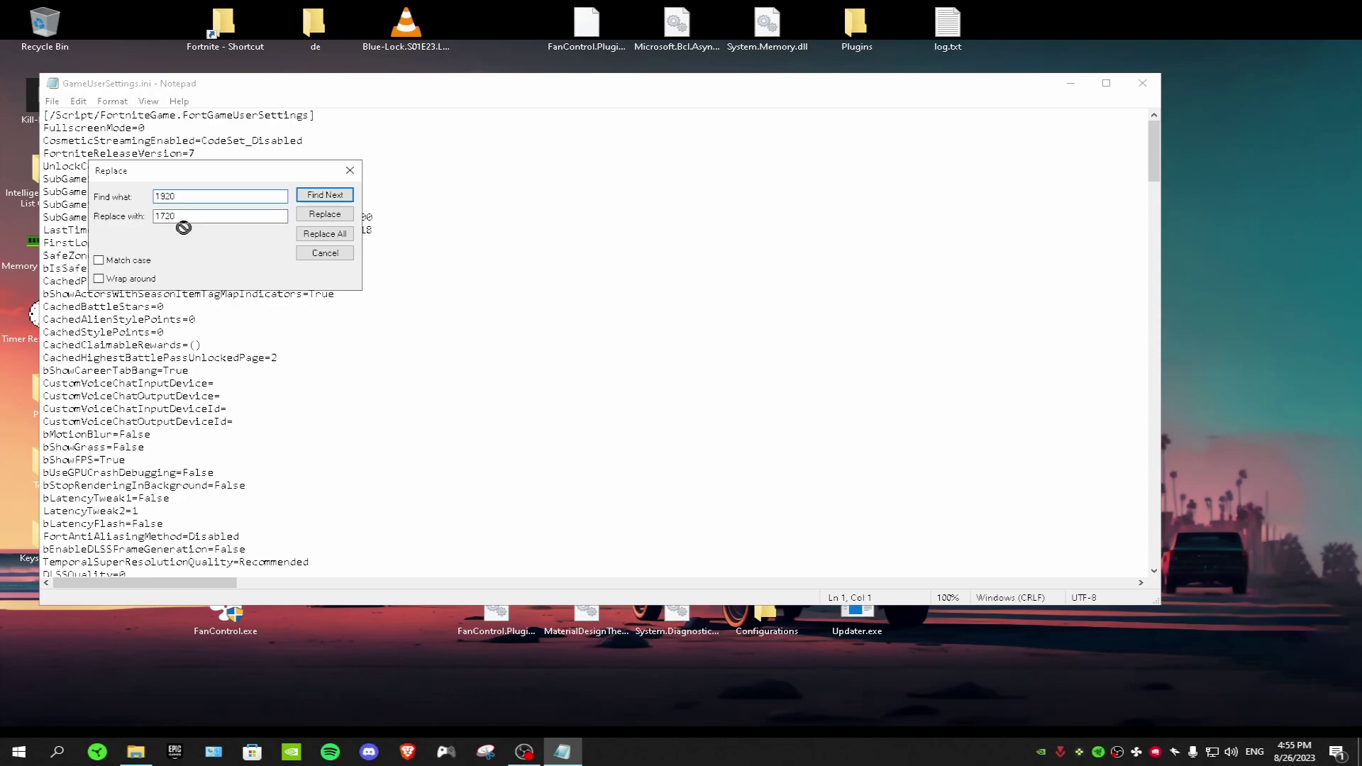
pyautogui.doubleClick(185, 217)
pyautogui.click(333, 234)
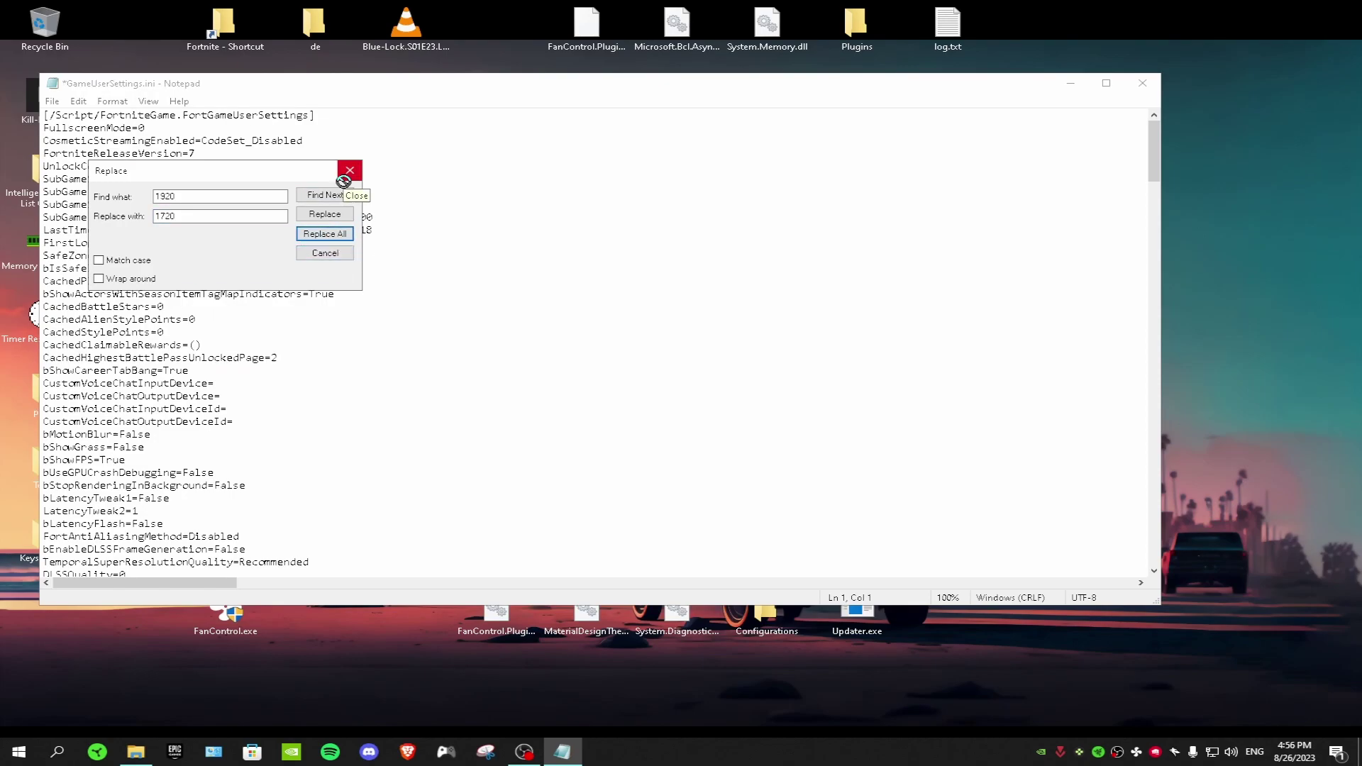
pyautogui.click(178, 192)
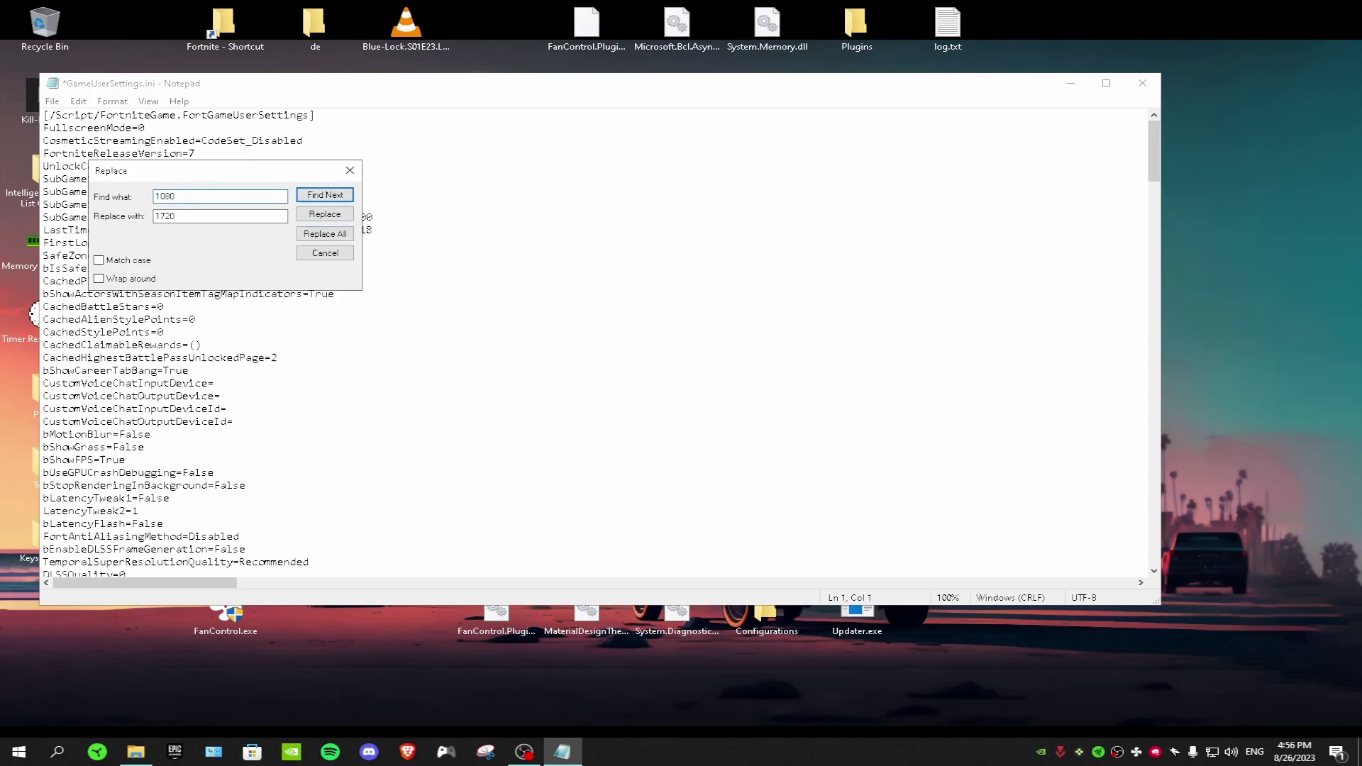
pyautogui.doubleClick(177, 217)
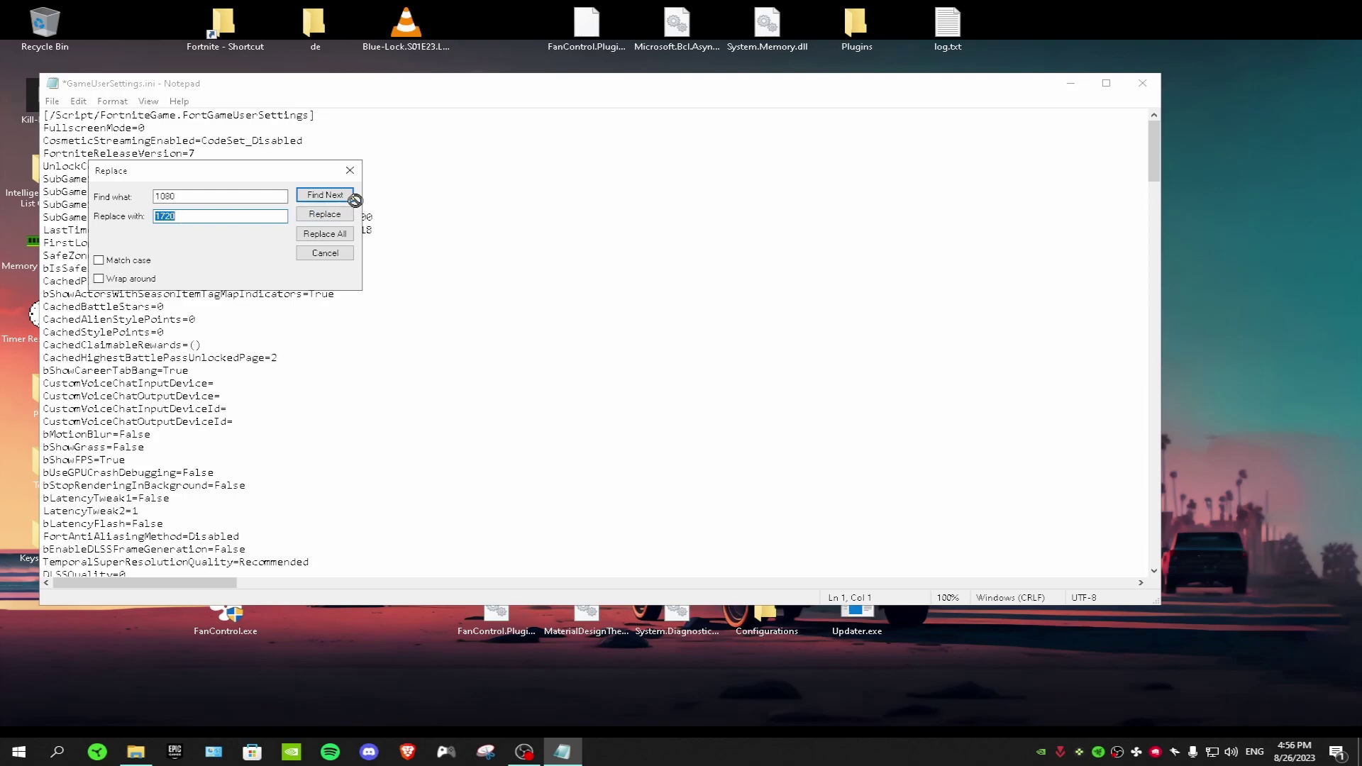
pyautogui.click(350, 170)
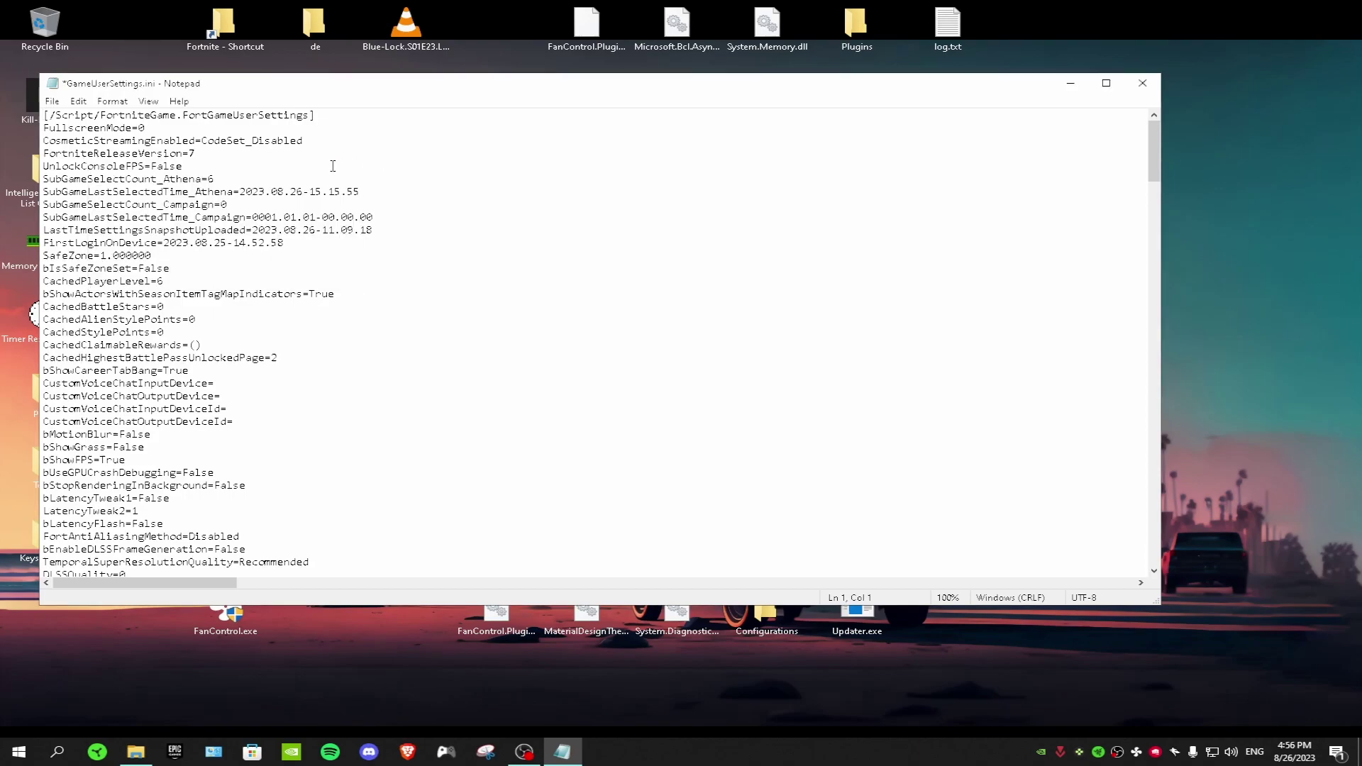
# Save GameUserSettings.ini, close Notepad and return to the desktop
pyautogui.click(51, 101)
pyautogui.click(118, 163)
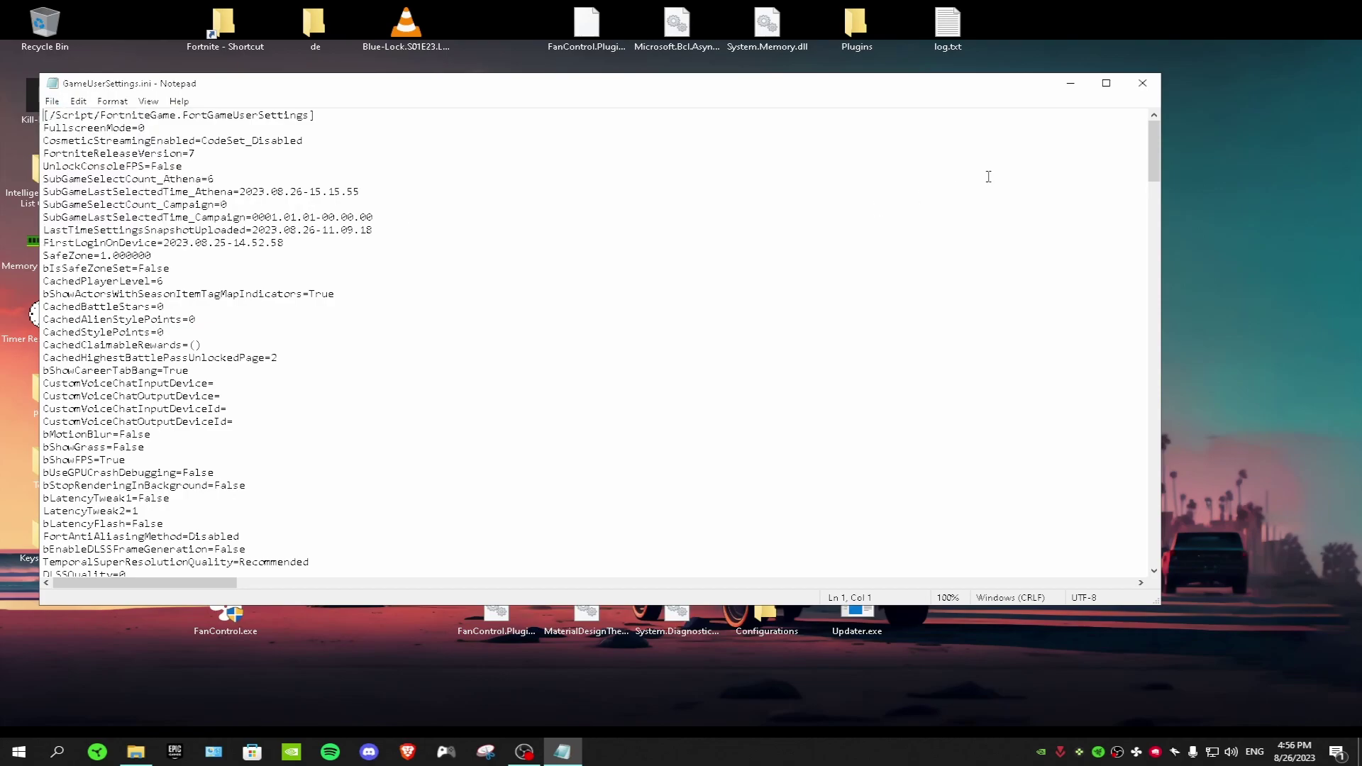
pyautogui.click(1136, 82)
pyautogui.hotkey('alt', 'F4')
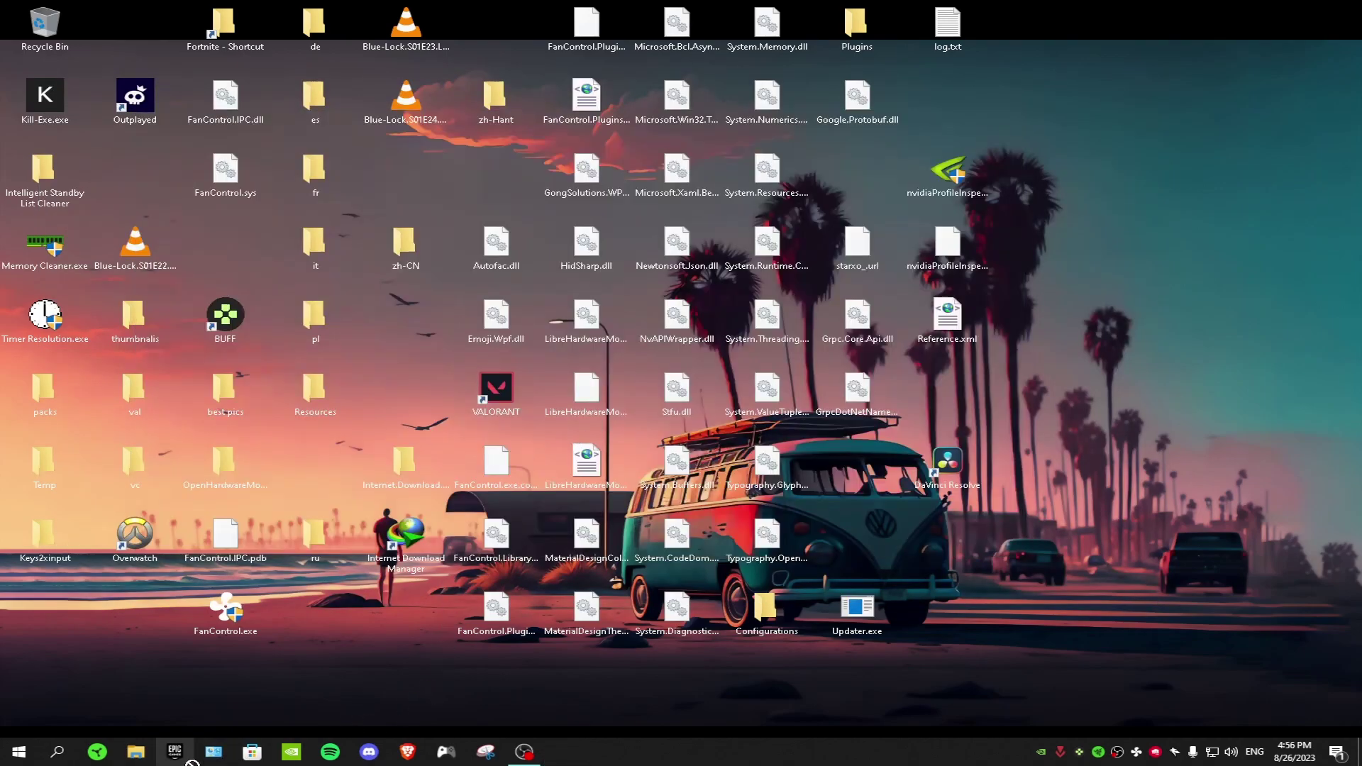
# Launch Fortnite and open its Video settings to view the Resolution setting
pyautogui.click(174, 752)
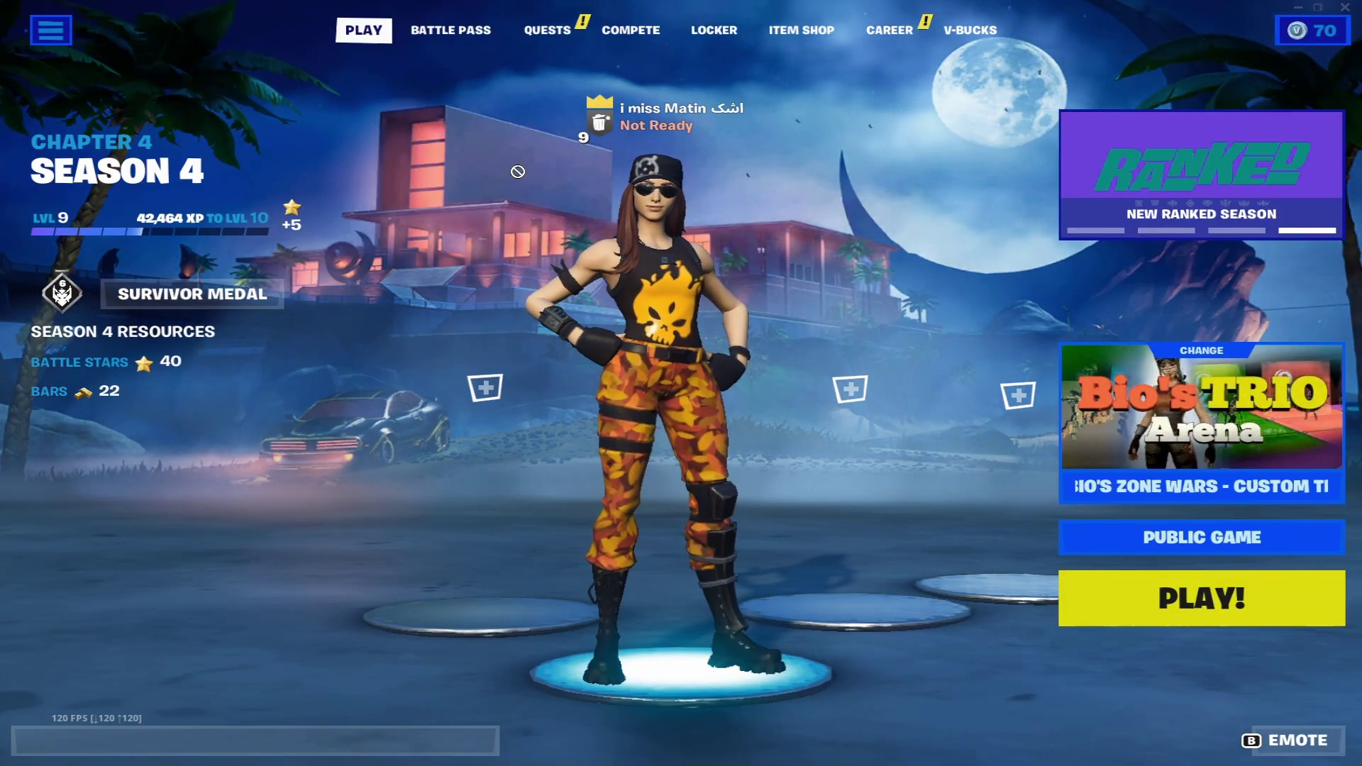
pyautogui.click(51, 30)
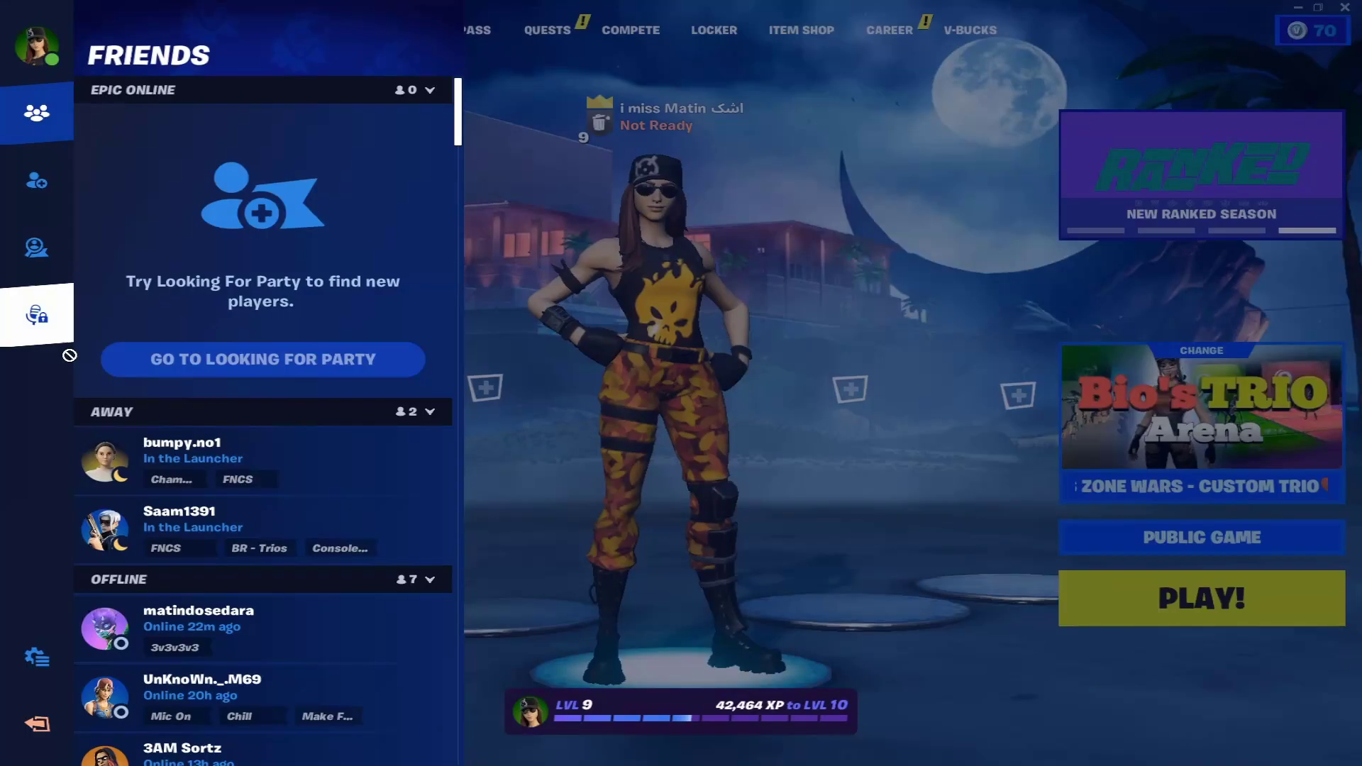
pyautogui.click(47, 645)
pyautogui.click(262, 125)
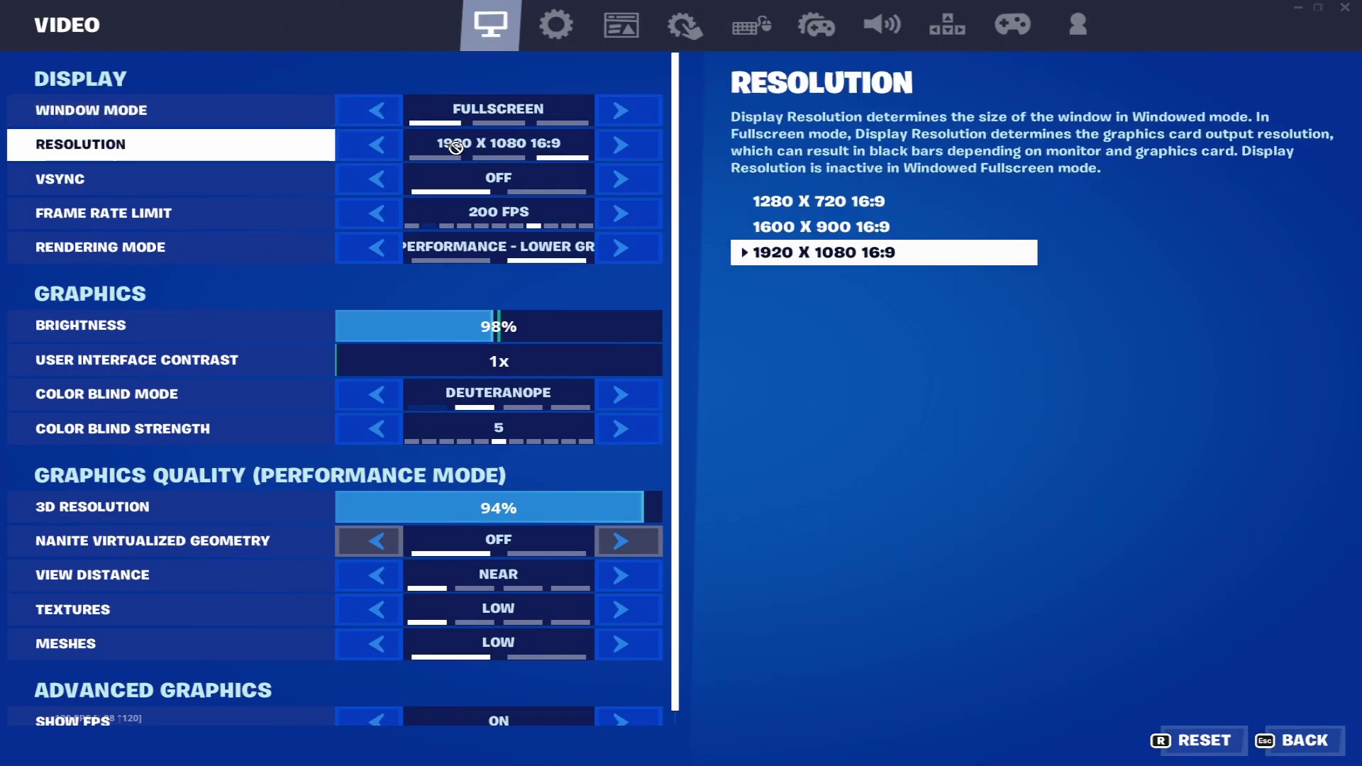